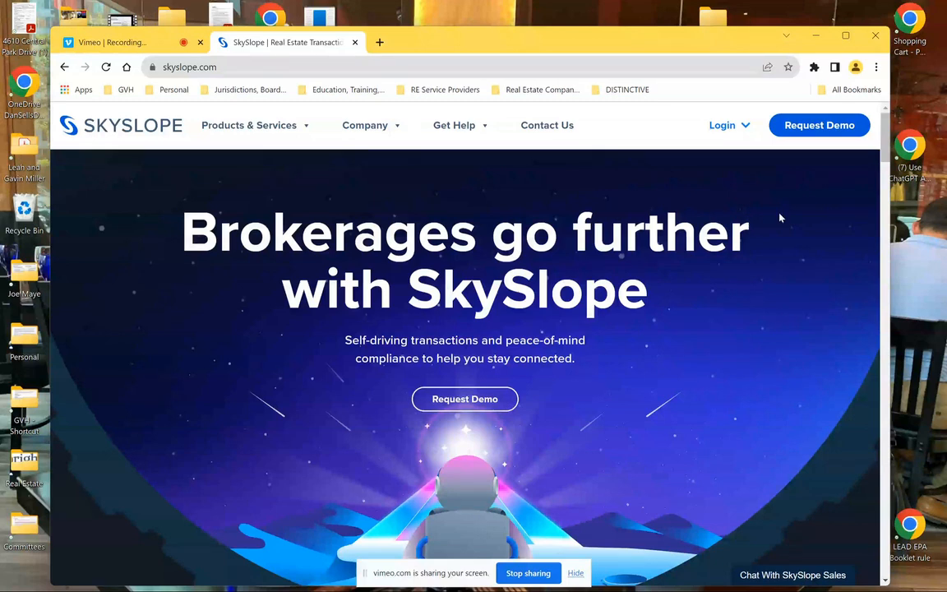
Sign into the SkySlope Suite agent dashboard from the Login menu
{"action": "left_click", "coordinate": [725, 125]}
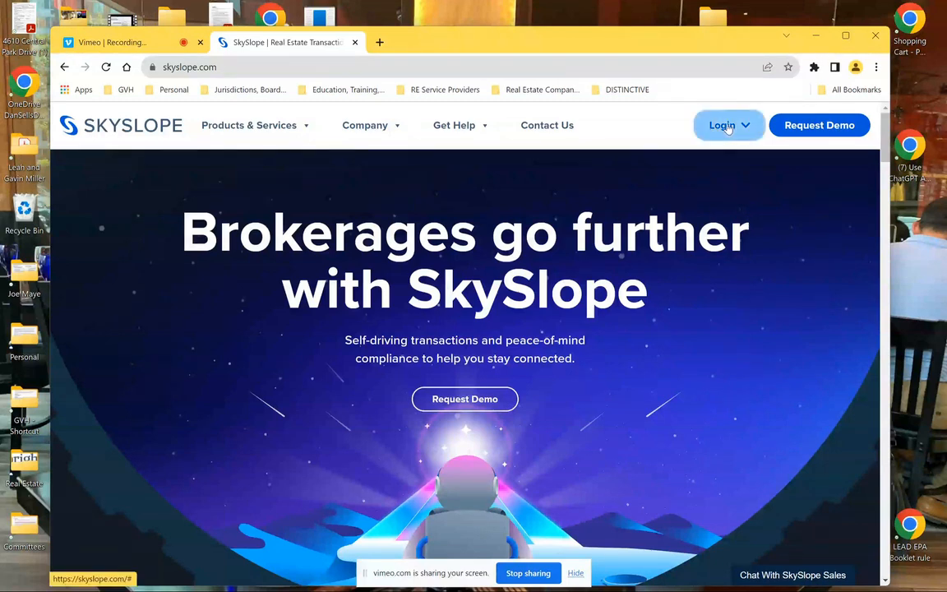
{"action": "left_click", "coordinate": [773, 176]}
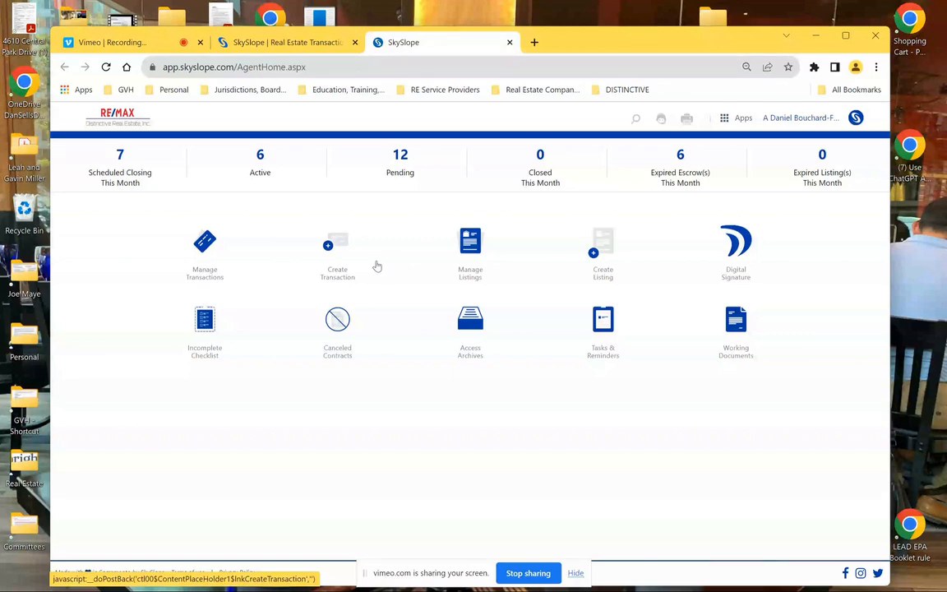
Begin a new transaction based on an existing SkySlope Forms file
{"action": "left_click", "coordinate": [343, 240]}
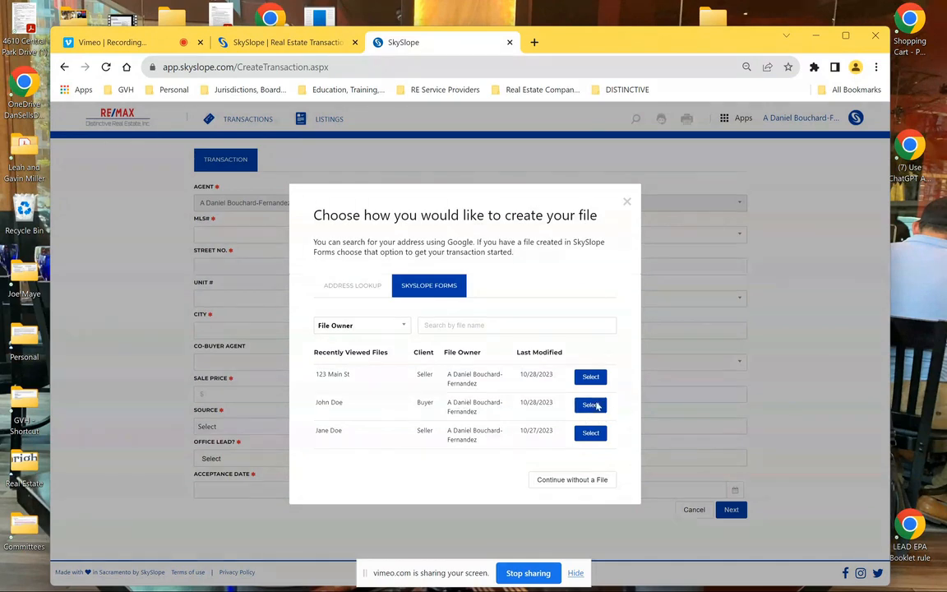
{"action": "left_click", "coordinate": [592, 406]}
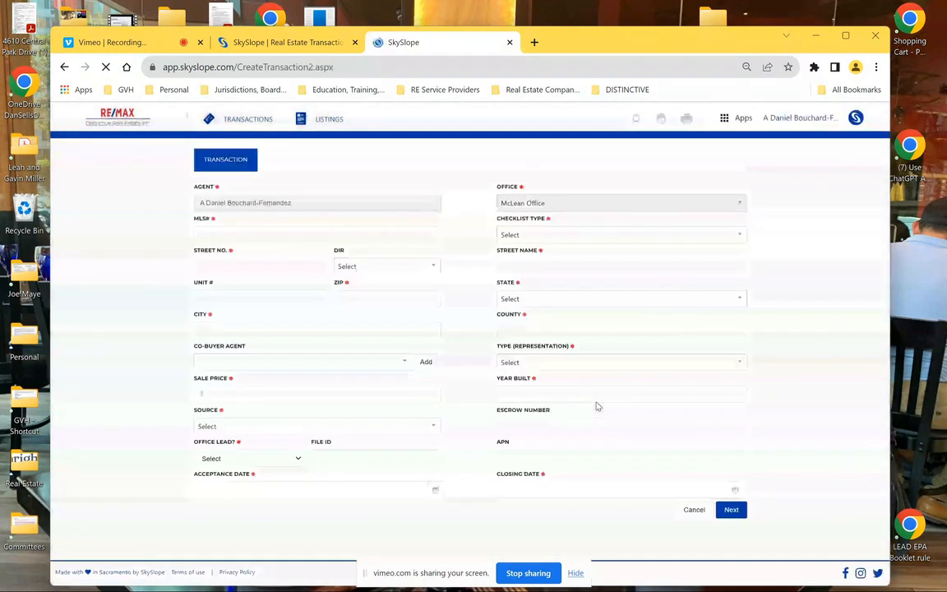
Enter MLS# 165195156, street number 5, ZIP 29595 and the city
{"action": "left_click", "coordinate": [239, 233]}
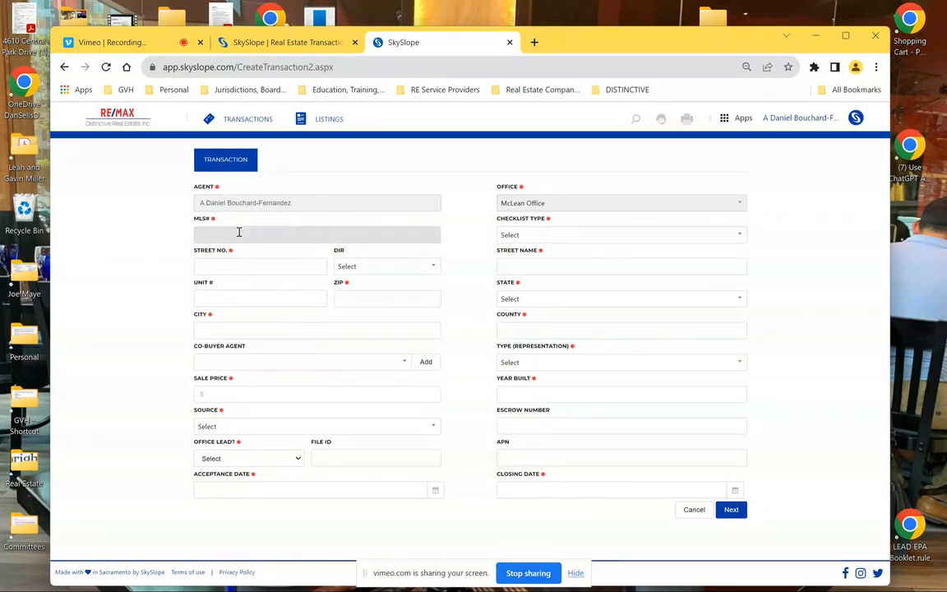
{"action": "type", "text": "165195156"}
{"action": "left_click", "coordinate": [249, 271]}
{"action": "type", "text": "lkm"}
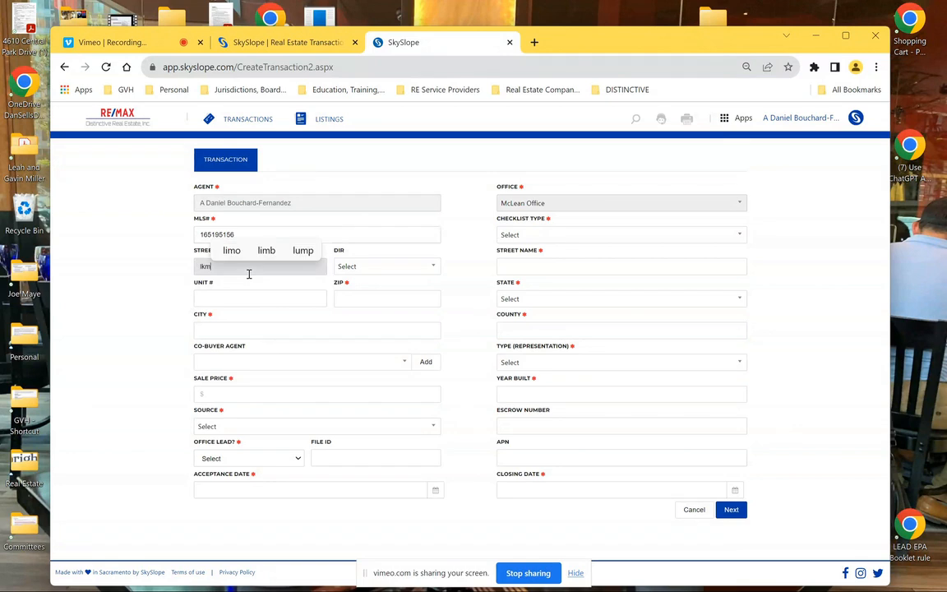
{"action": "type", "text": "5"}
{"action": "left_click", "coordinate": [366, 298]}
{"action": "type", "text": "295956"}
{"action": "key", "text": "BackSpace"}
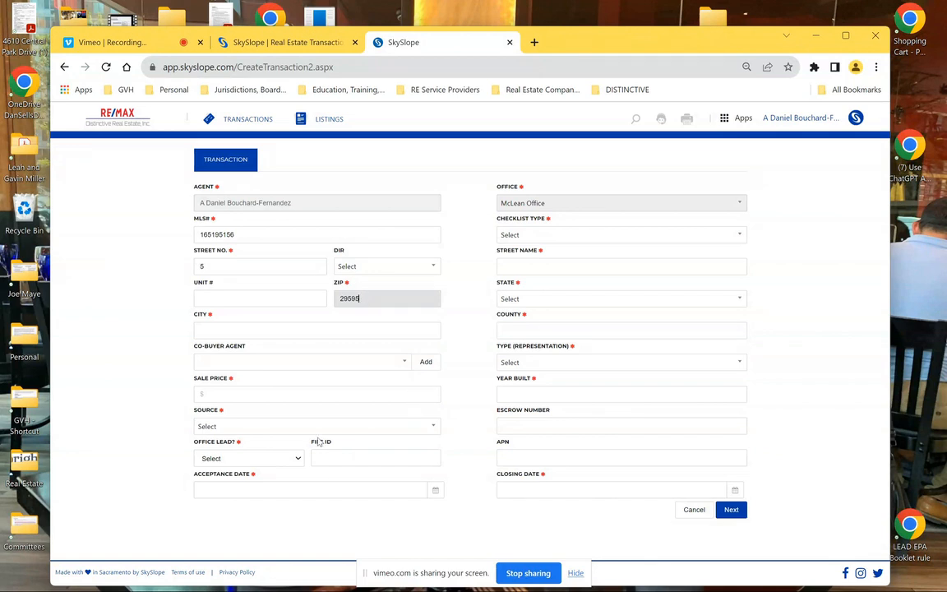
{"action": "left_click", "coordinate": [300, 333]}
{"action": "type", "text": "lxkfnoa"}
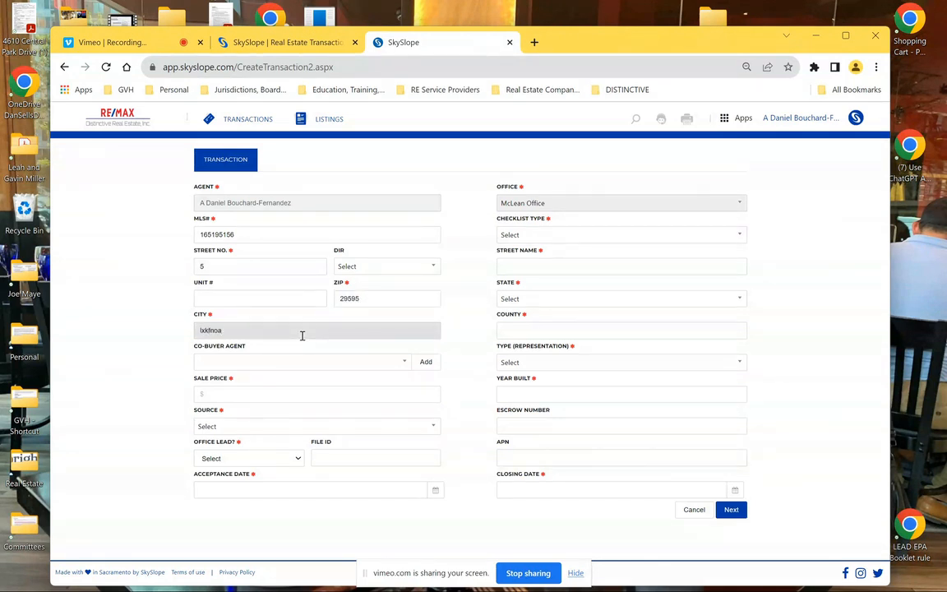
Set sale price $619.00, source Personal Referral and office lead No
{"action": "left_click", "coordinate": [259, 396]}
{"action": "type", "text": "619"}
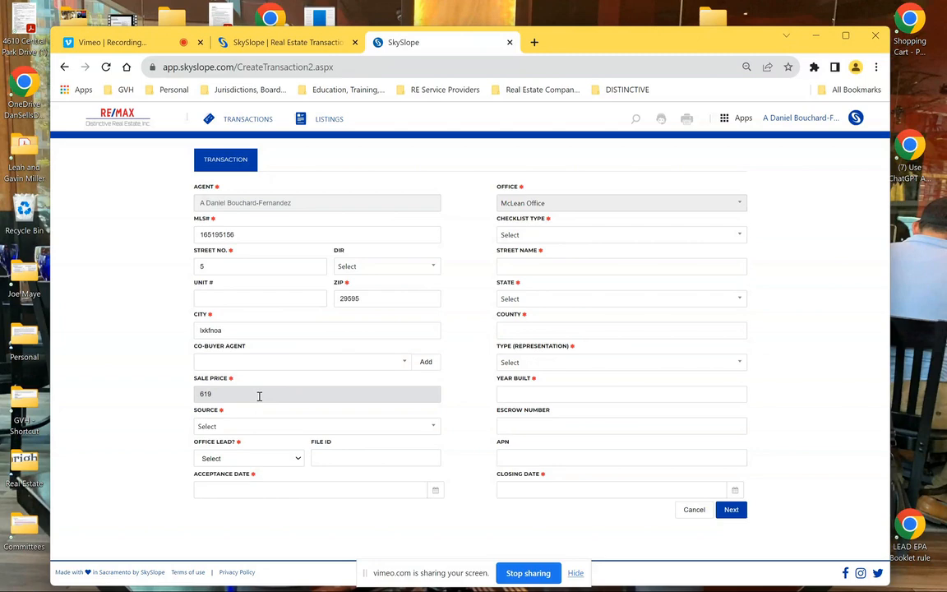
{"action": "left_click", "coordinate": [260, 427]}
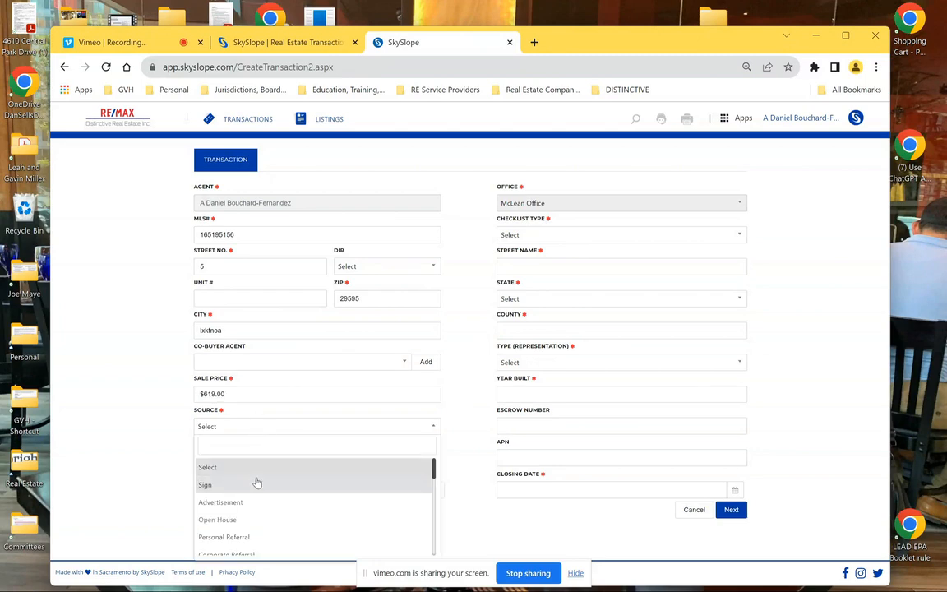
{"action": "left_click", "coordinate": [285, 539]}
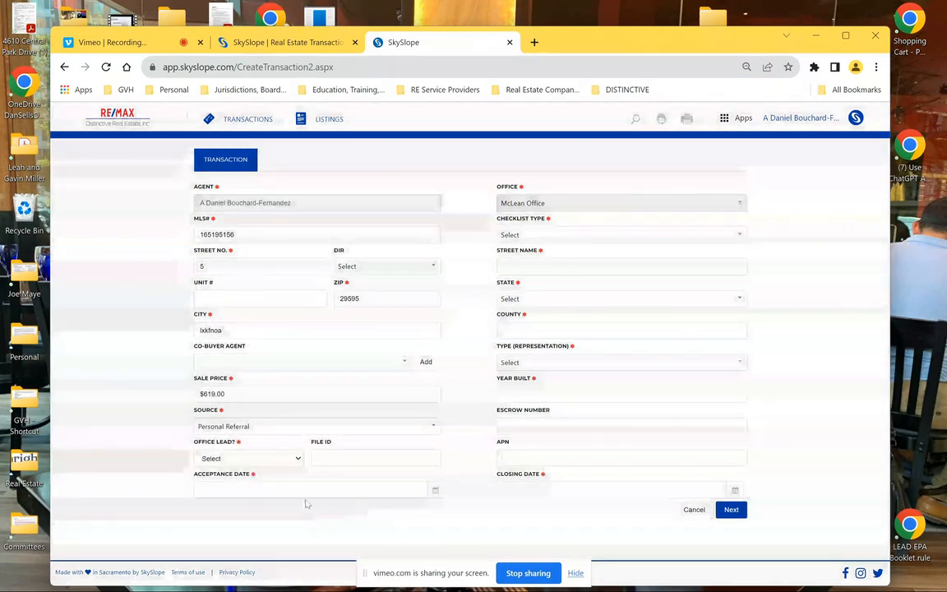
{"action": "left_click", "coordinate": [297, 458]}
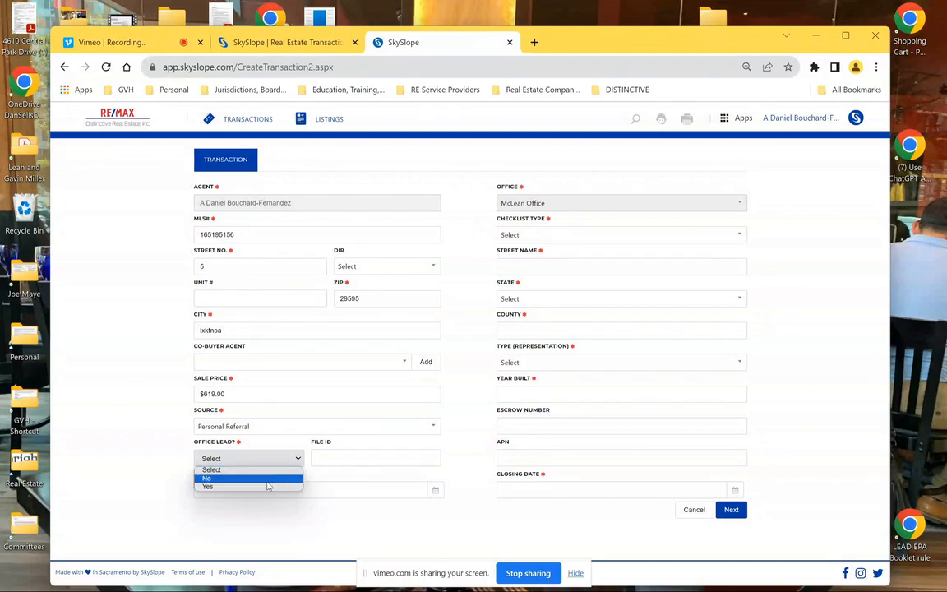
{"action": "left_click", "coordinate": [267, 480]}
{"action": "left_click", "coordinate": [663, 239]}
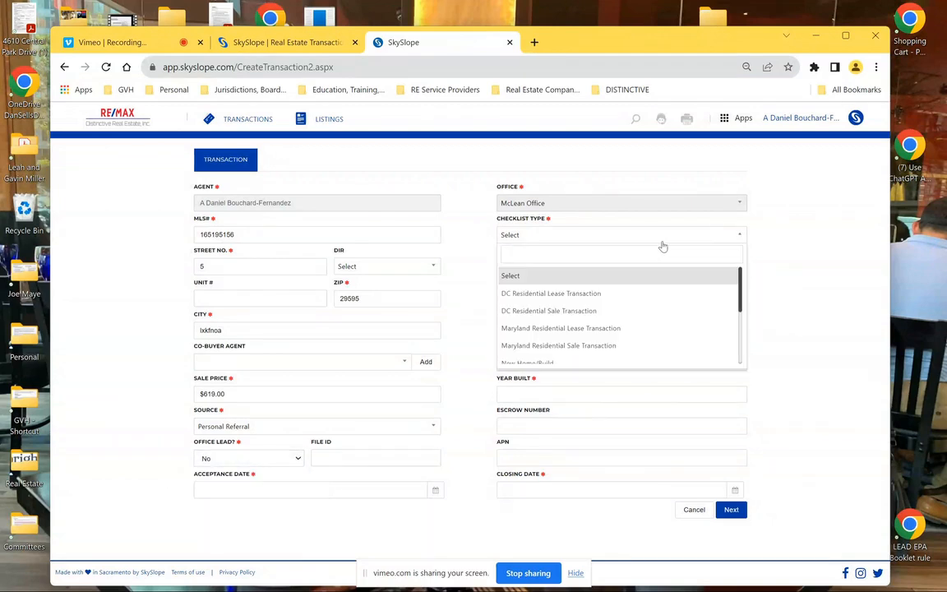
Choose the DC Residential Sale Transaction checklist, street lcnpn, District of Columbia, Purchase, built 1958
{"action": "left_click", "coordinate": [559, 316]}
{"action": "left_click", "coordinate": [561, 264]}
{"action": "type", "text": "5"}
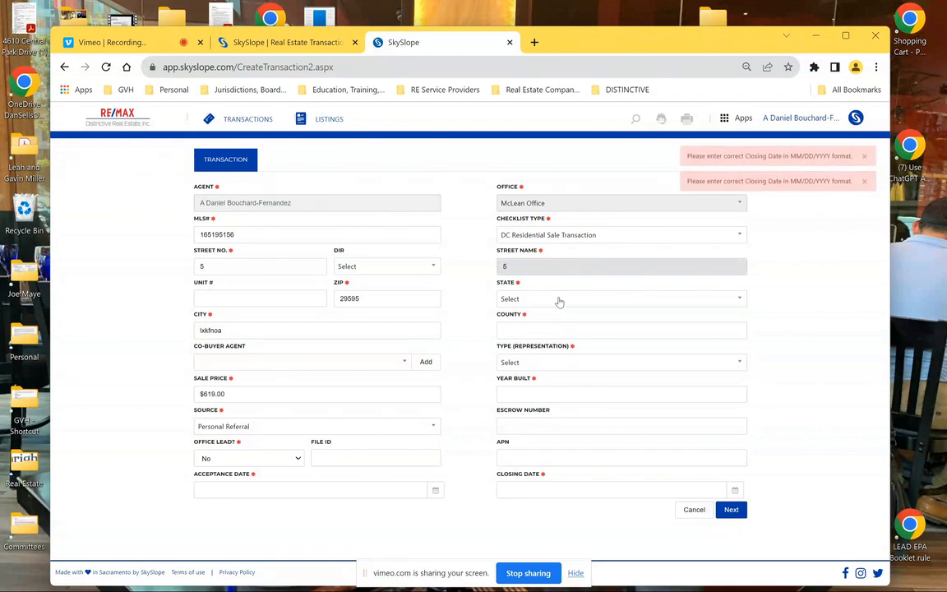
{"action": "key", "text": "BackSpace"}
{"action": "type", "text": "lcnpn"}
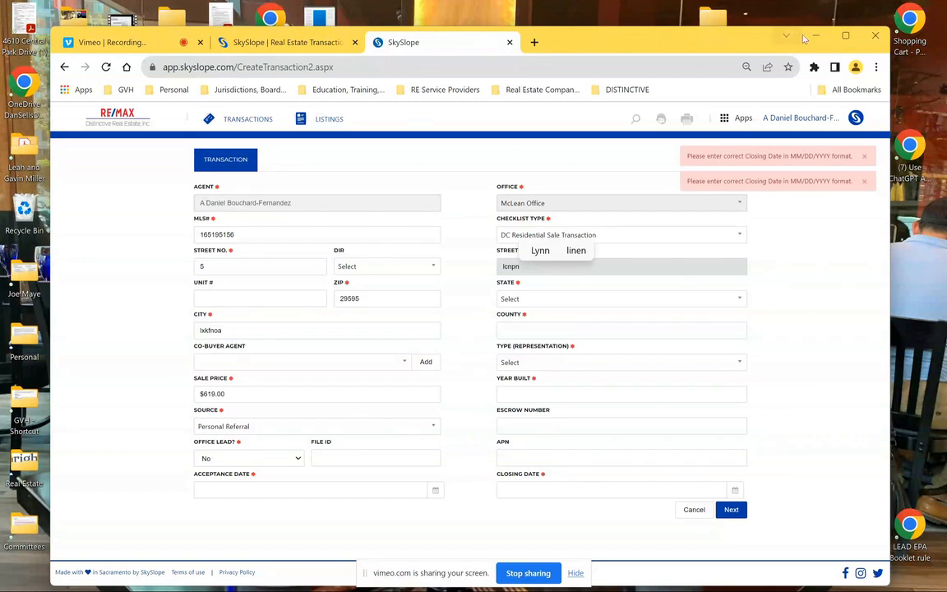
{"action": "left_click", "coordinate": [657, 305]}
{"action": "type", "text": "d"}
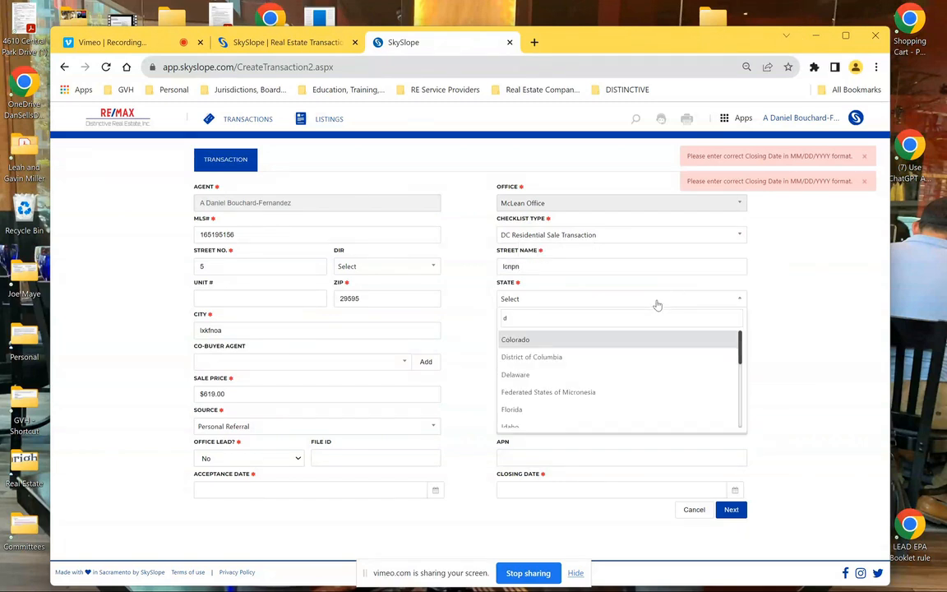
{"action": "left_click", "coordinate": [577, 359]}
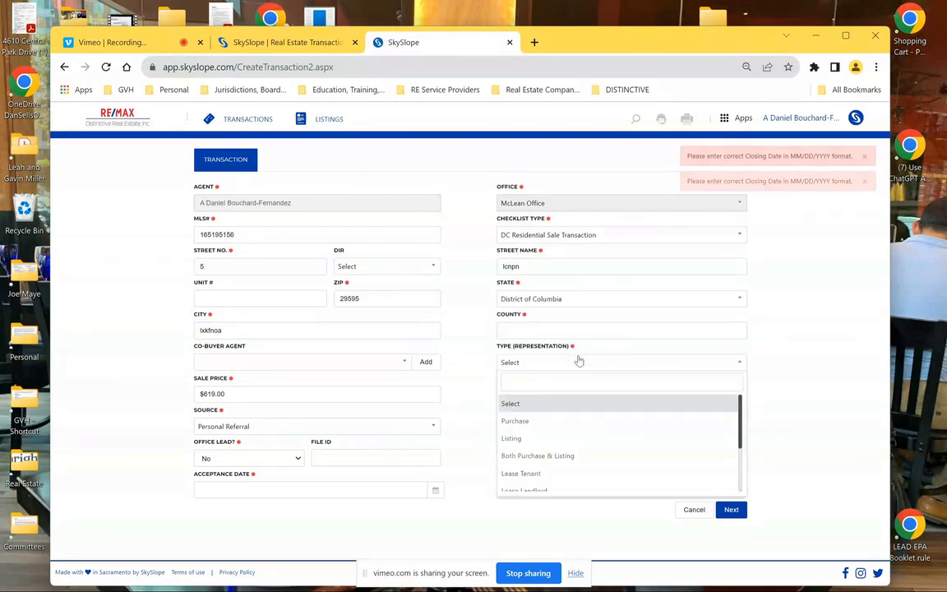
{"action": "left_click", "coordinate": [527, 421]}
{"action": "left_click", "coordinate": [564, 397]}
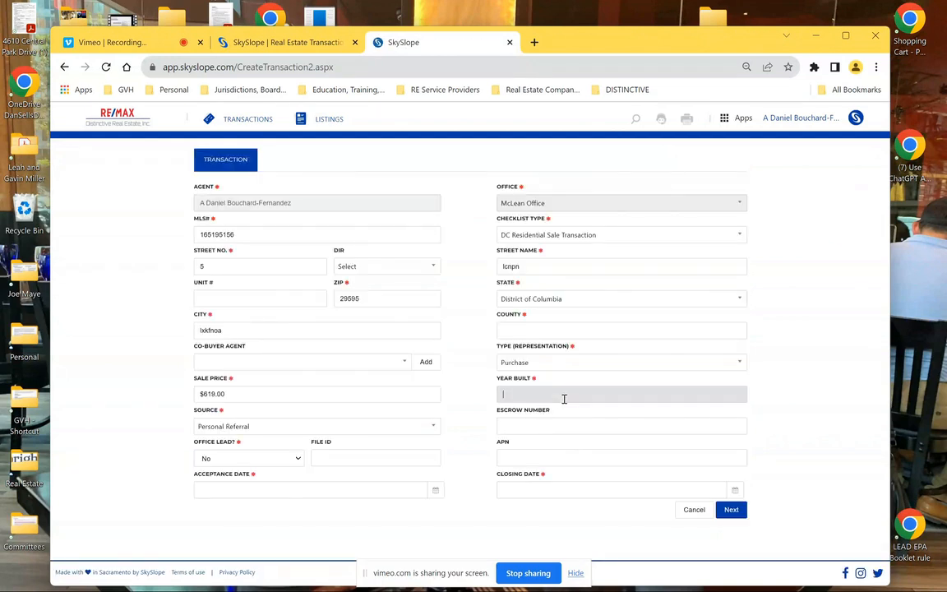
{"action": "type", "text": "1958"}
Set closing 10/31/2023 and acceptance 10/29/2023, fill the county, and submit the details
{"action": "left_click", "coordinate": [626, 487]}
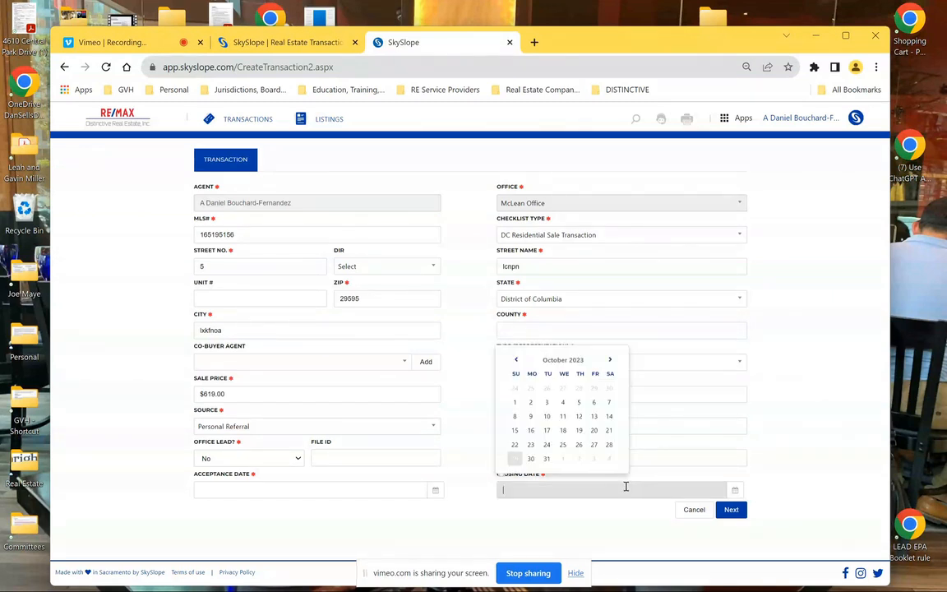
{"action": "left_click", "coordinate": [547, 458]}
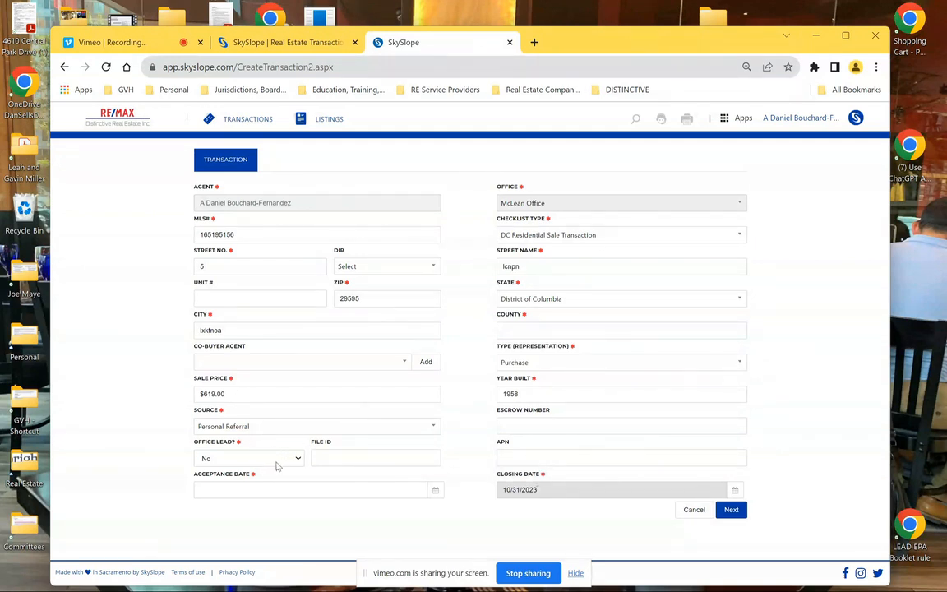
{"action": "left_click", "coordinate": [288, 487]}
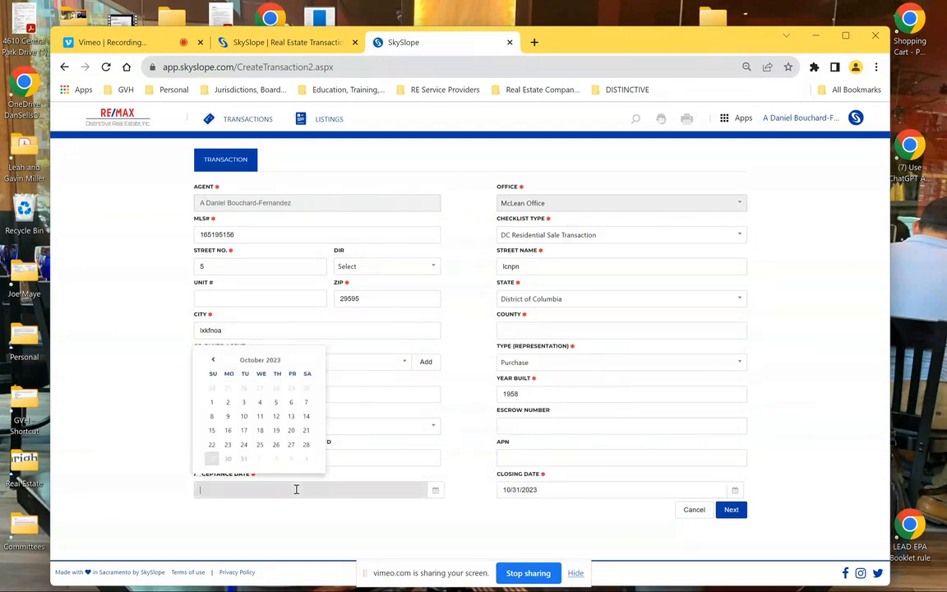
{"action": "left_click", "coordinate": [211, 458]}
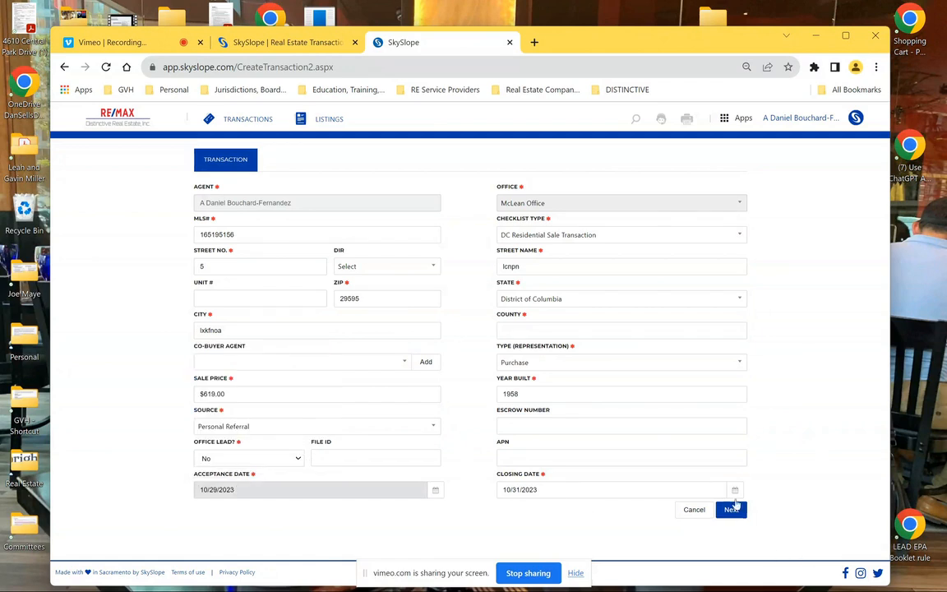
{"action": "left_click", "coordinate": [699, 332]}
{"action": "type", "text": "pdfko-a"}
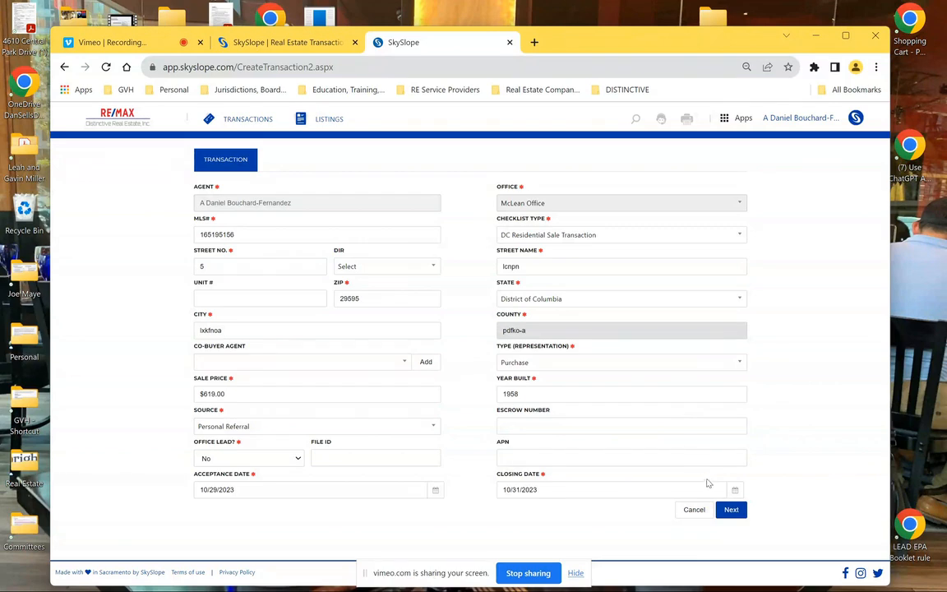
{"action": "left_click", "coordinate": [731, 510]}
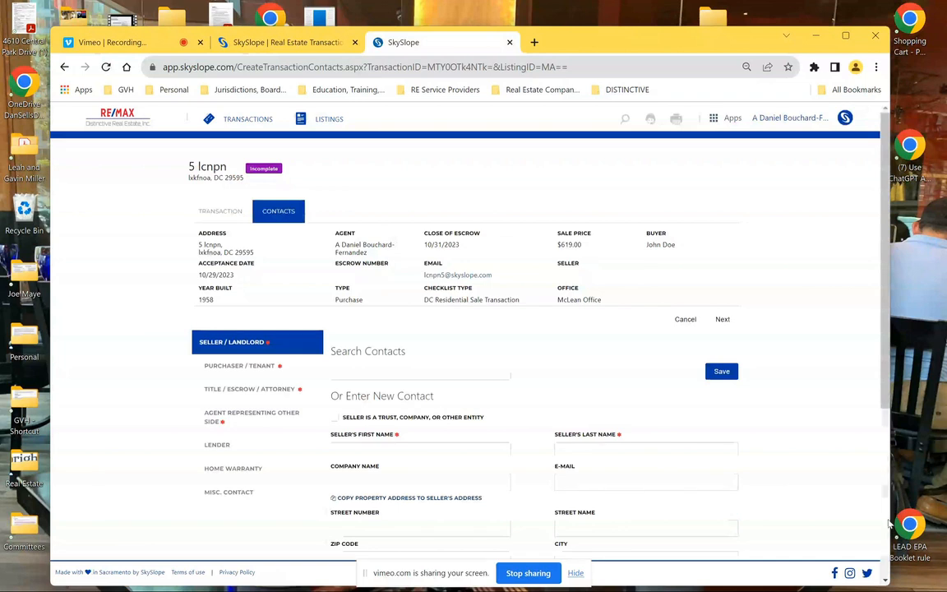
Enter the seller's first and last name, save the Seller/Landlord contact, and go to Purchaser/Tenant
{"action": "left_click_drag", "start_coordinate": [886, 332], "coordinate": [887, 381]}
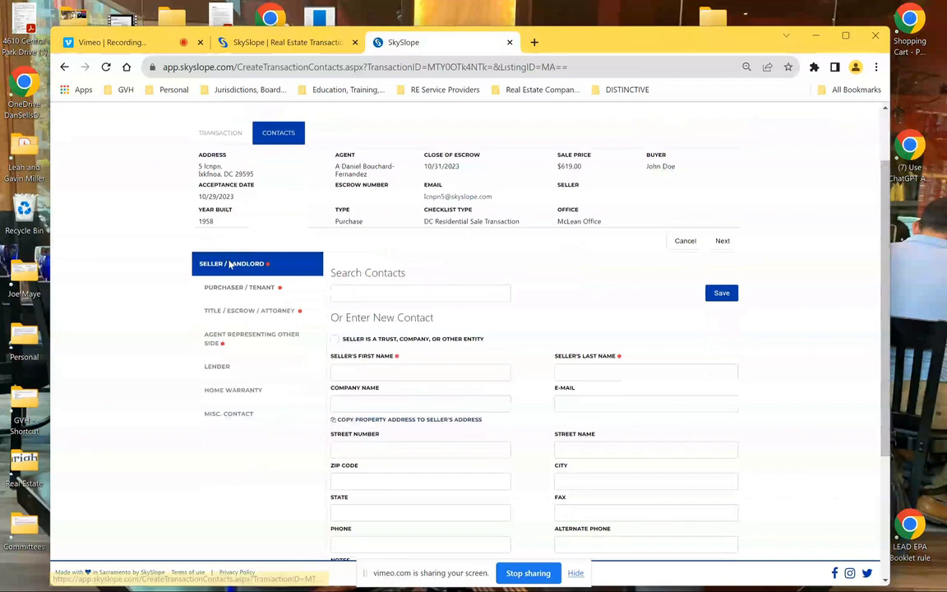
{"action": "left_click", "coordinate": [394, 372]}
{"action": "type", "text": "lsndg-pvpdwj"}
{"action": "left_click", "coordinate": [644, 370]}
{"action": "type", "text": "d,mkvsd[pv"}
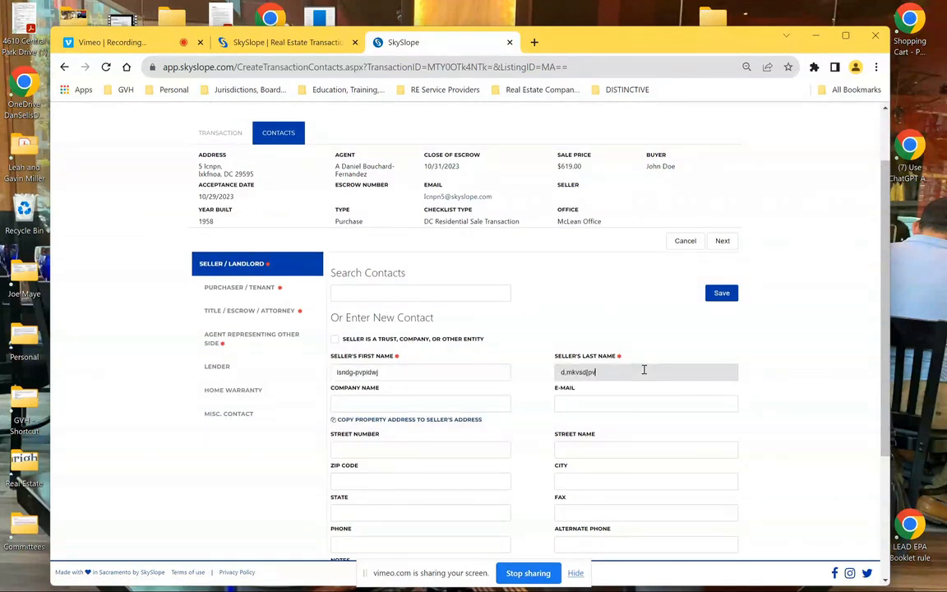
{"action": "type", "text": "om"}
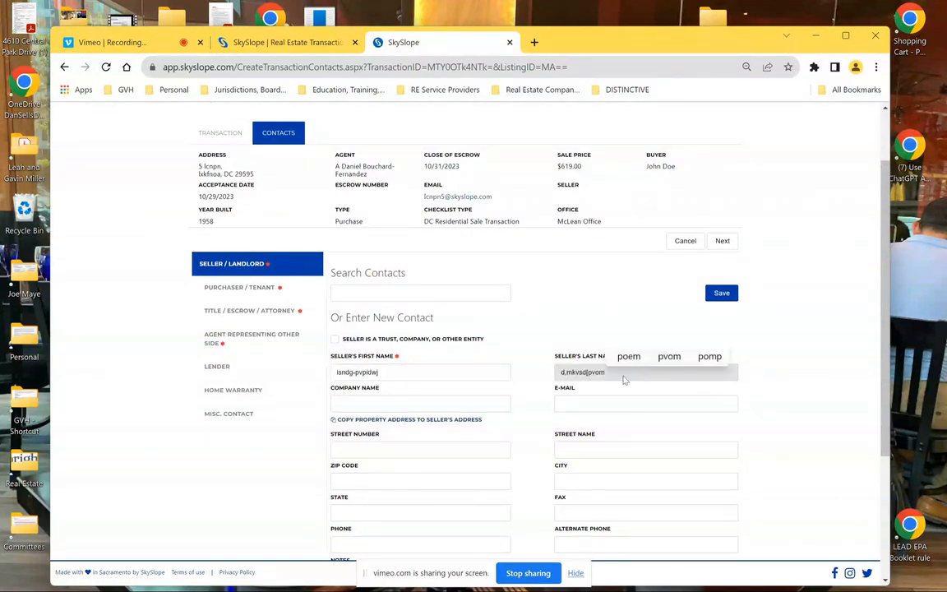
{"action": "left_click", "coordinate": [220, 289]}
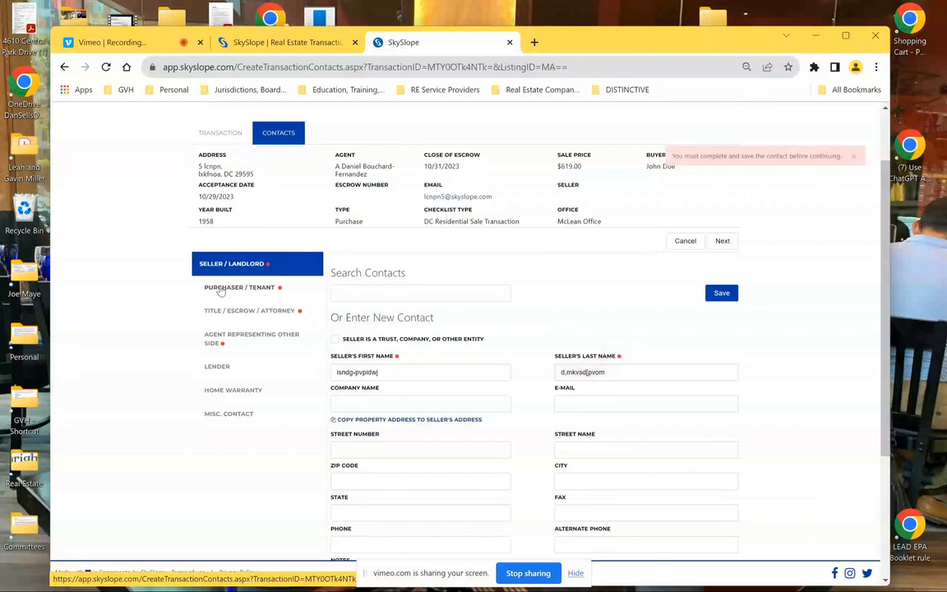
{"action": "left_click", "coordinate": [722, 294]}
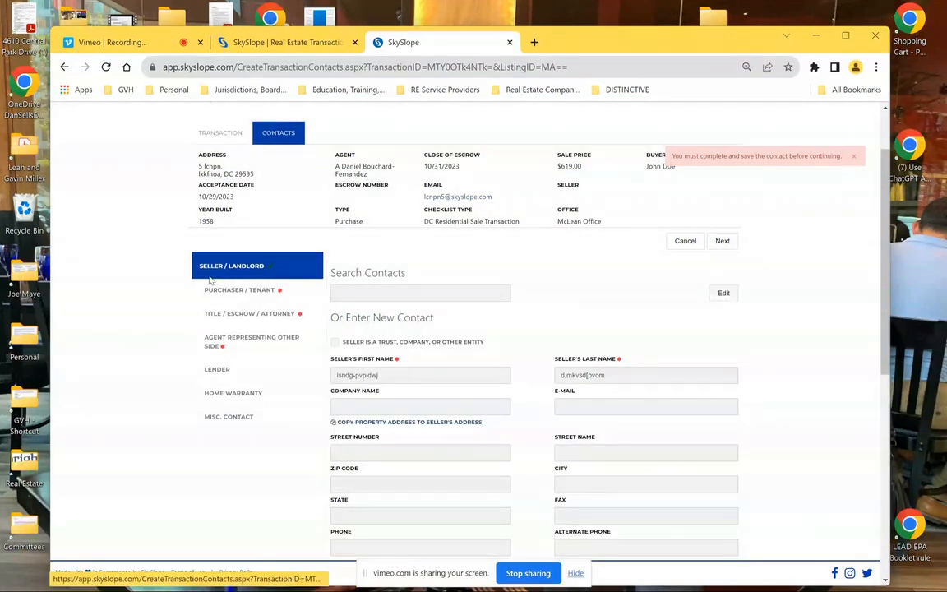
{"action": "left_click", "coordinate": [211, 285]}
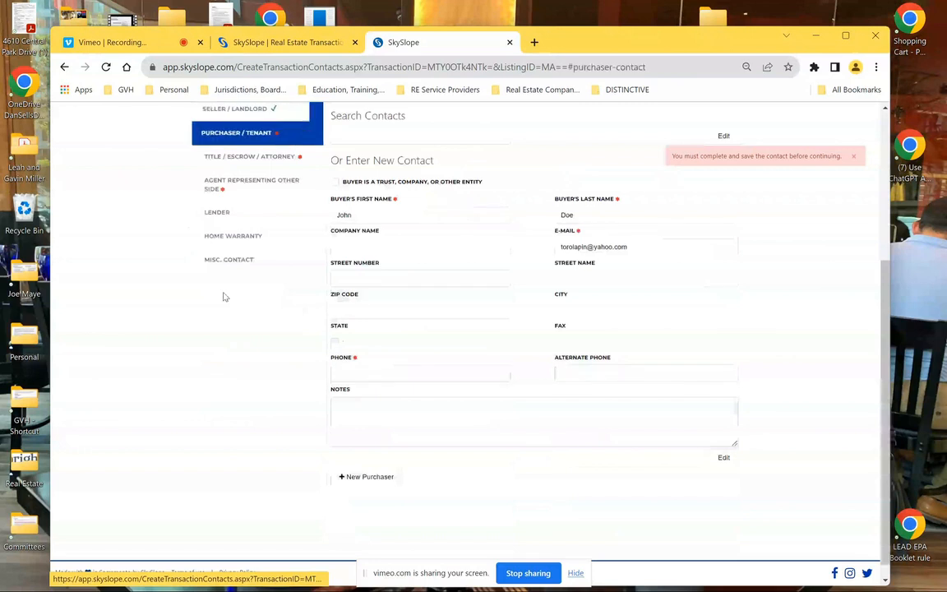
Add the buyer's phone number and save the Purchaser/Tenant contact
{"action": "left_click", "coordinate": [356, 372]}
{"action": "type", "text": "91681"}
{"action": "type", "text": "152202-2222"}
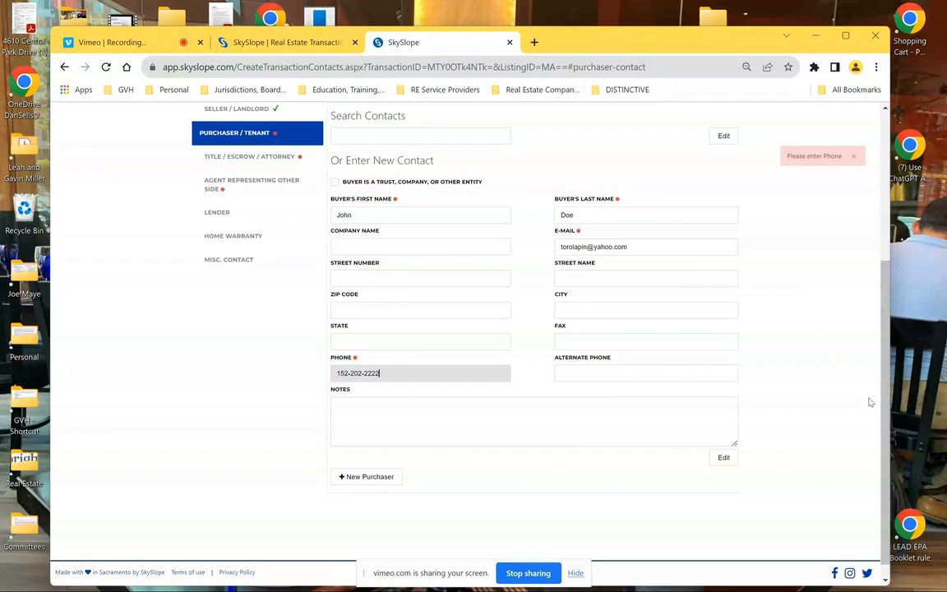
{"action": "left_click", "coordinate": [728, 135]}
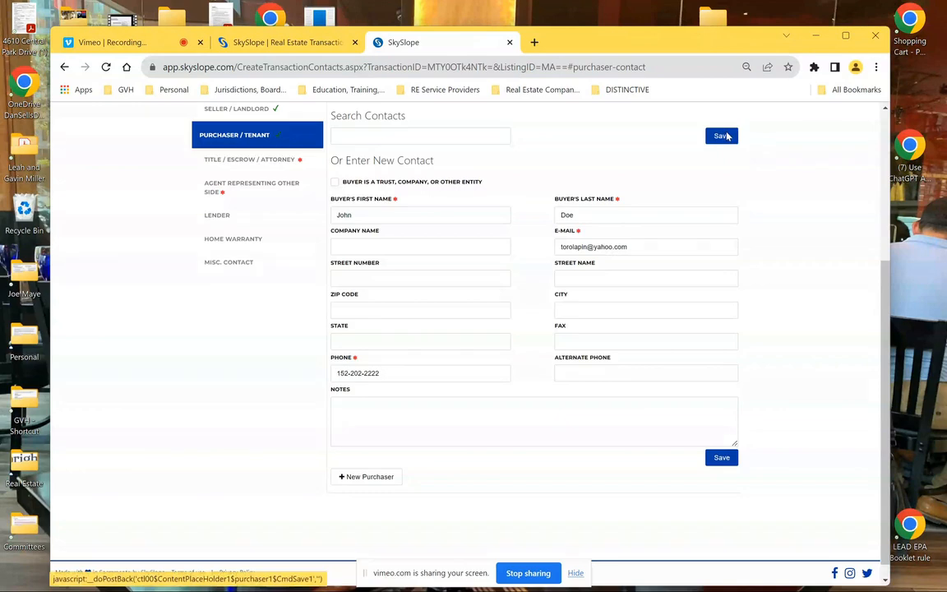
{"action": "left_click", "coordinate": [723, 136]}
{"action": "scroll", "coordinate": [773, 308], "scroll_direction": "up", "scroll_amount": 2}
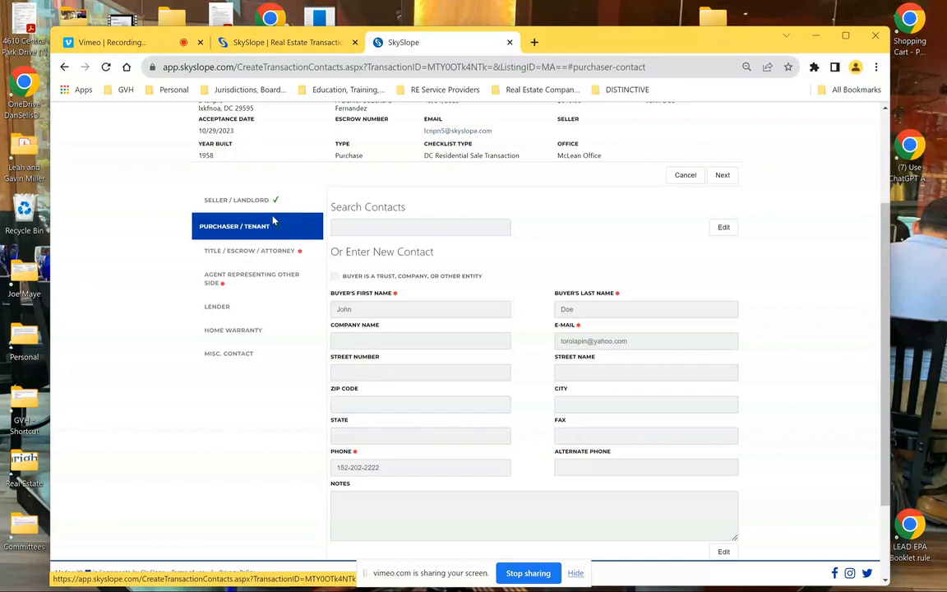
Enter the title company closing officer's first name and save the title contact
{"action": "left_click", "coordinate": [268, 250]}
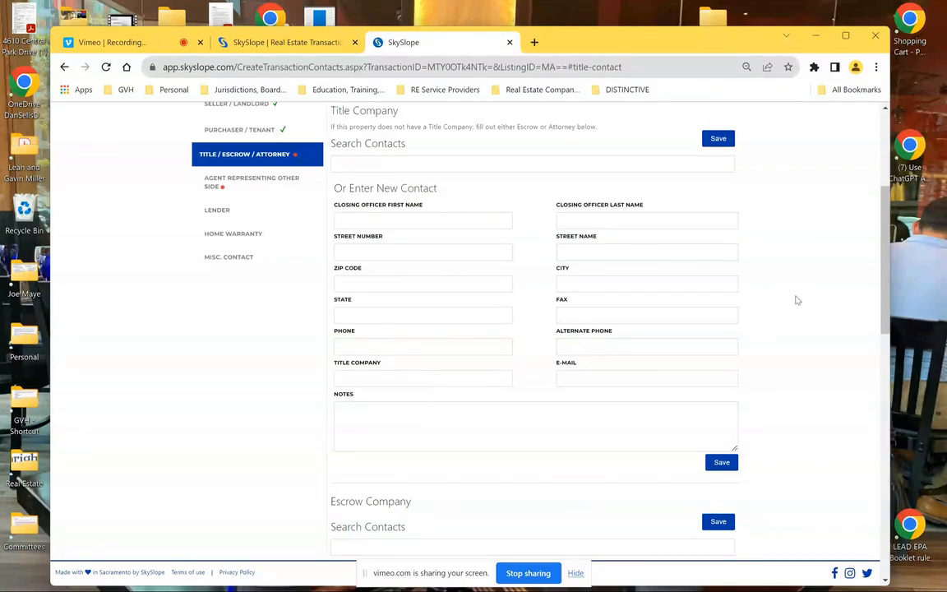
{"action": "left_click", "coordinate": [416, 219]}
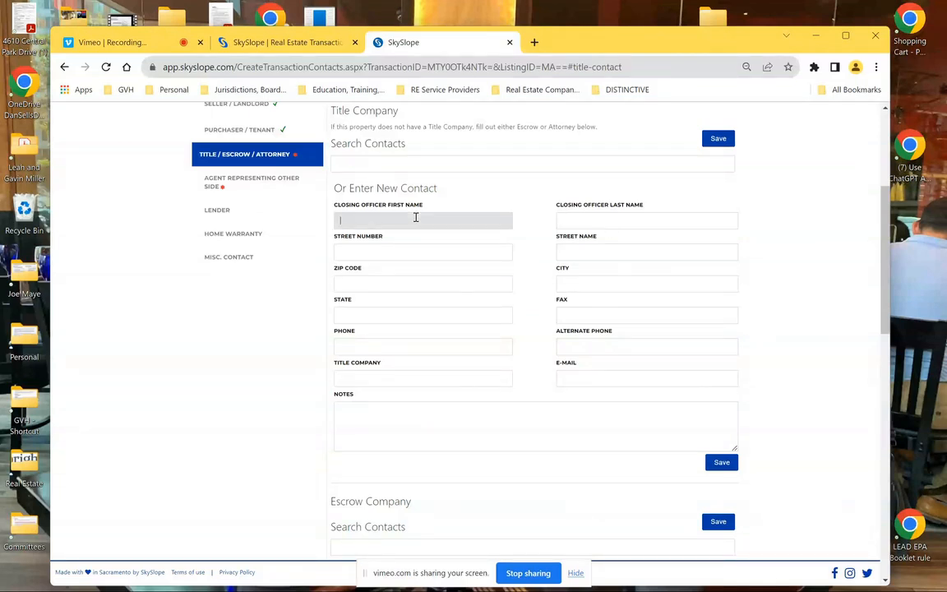
{"action": "type", "text": "'.][\\["}
{"action": "key", "text": "Return"}
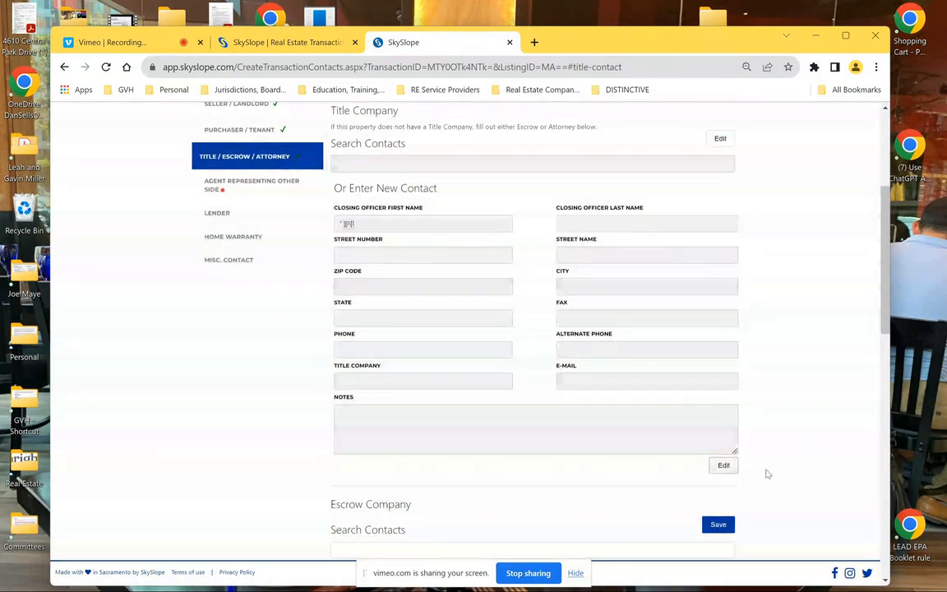
Fill the escrow contact's officer name, phone, e-mail and company name
{"action": "left_click", "coordinate": [719, 525]}
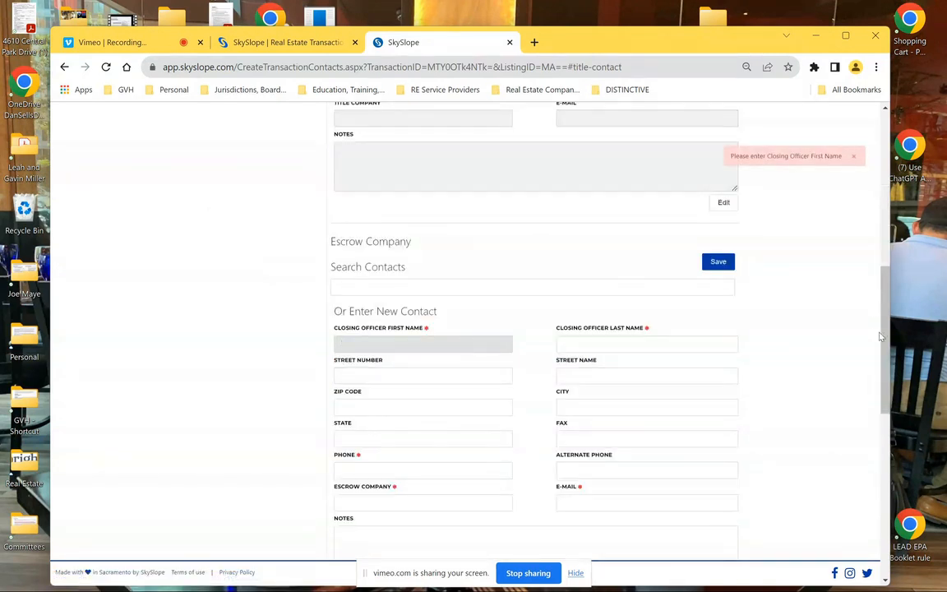
{"action": "left_click", "coordinate": [383, 345]}
{"action": "type", "text": "hboxlvhopiadsv"}
{"action": "left_click", "coordinate": [567, 349]}
{"action": "type", "text": "aljbcodvn"}
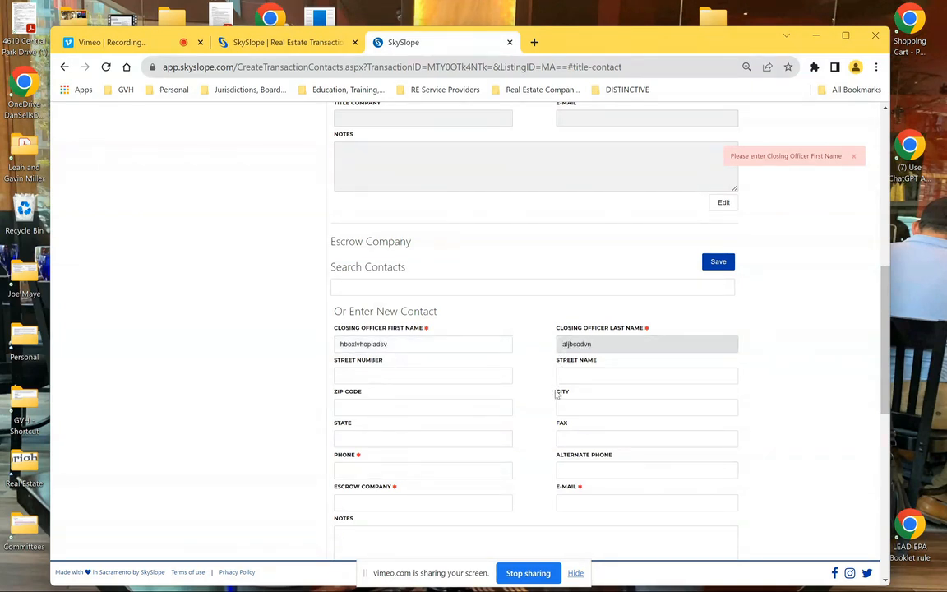
{"action": "left_click", "coordinate": [435, 466]}
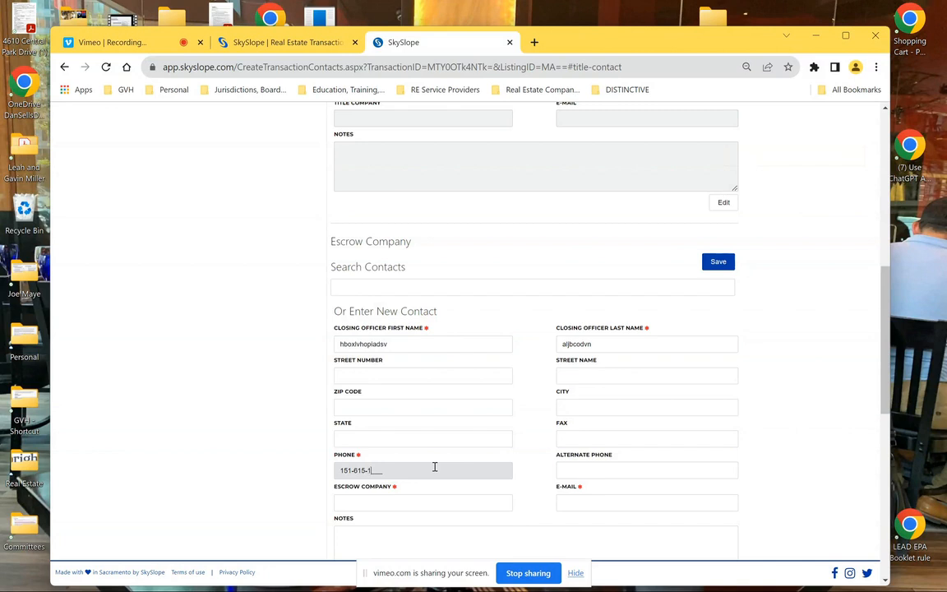
{"action": "left_click", "coordinate": [608, 497]}
{"action": "type", "text": "a@b"}
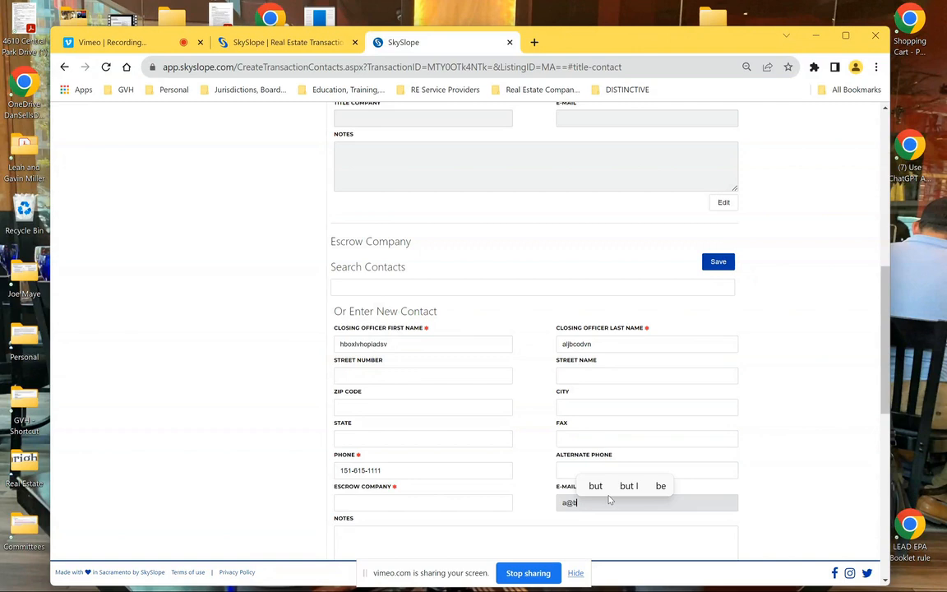
{"action": "type", "text": ".com"}
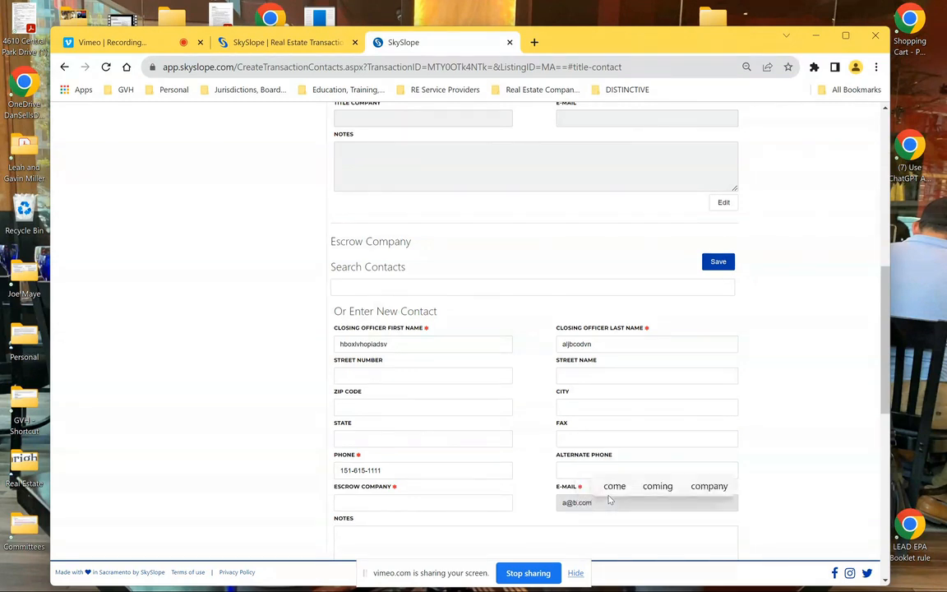
{"action": "left_click", "coordinate": [393, 508]}
{"action": "type", "text": "ouilhou0gh"}
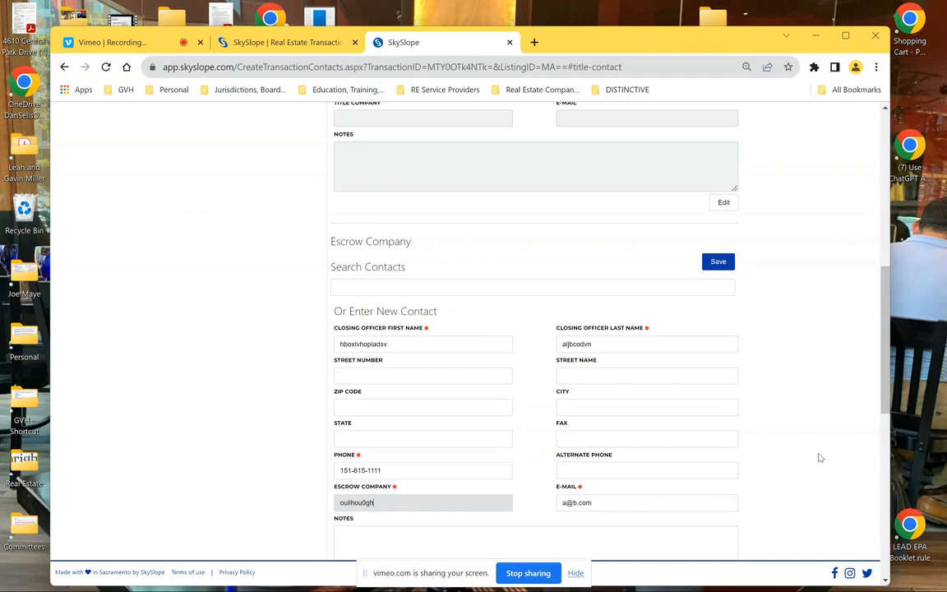
{"action": "left_click_drag", "start_coordinate": [886, 345], "coordinate": [909, 472]}
Enter the attorney's first and last name and save the attorney contact
{"action": "left_click", "coordinate": [408, 301]}
{"action": "type", "text": "knknkpnl"}
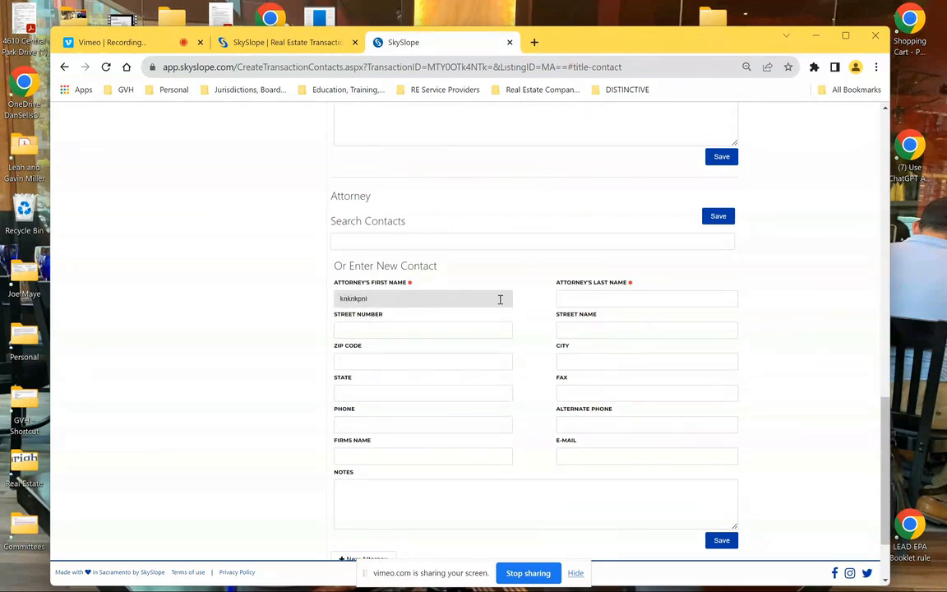
{"action": "left_click", "coordinate": [621, 298]}
{"action": "type", "text": "poijh0hj"}
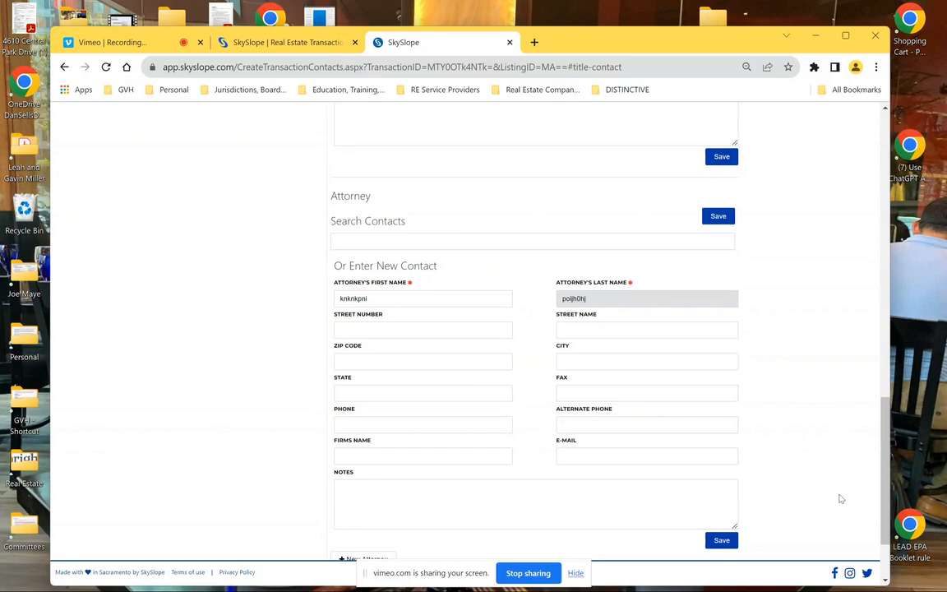
{"action": "left_click", "coordinate": [722, 541]}
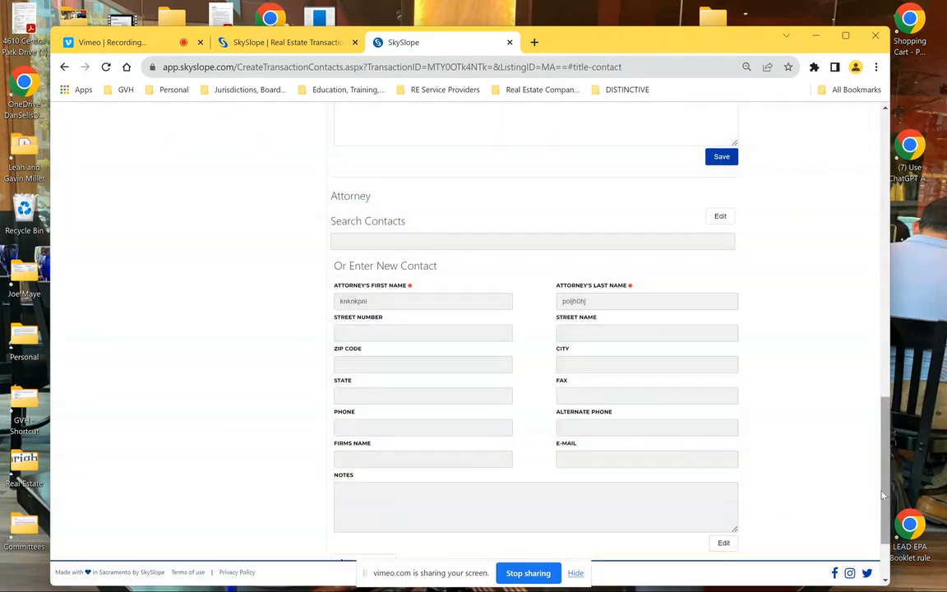
{"action": "left_click_drag", "start_coordinate": [884, 487], "coordinate": [881, 142]}
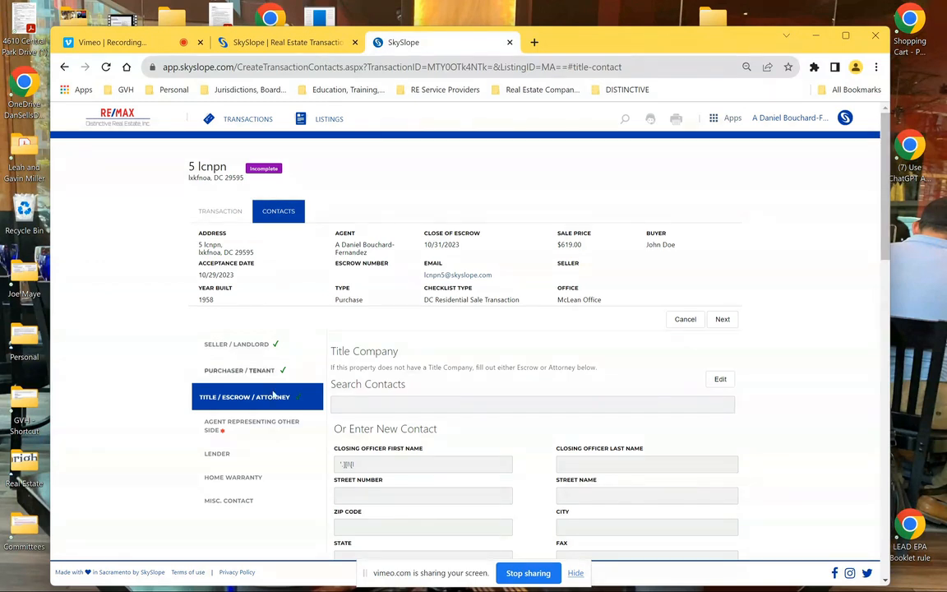
Save the other side's agent with first and last name, phone number and co-broker company
{"action": "left_click", "coordinate": [251, 425]}
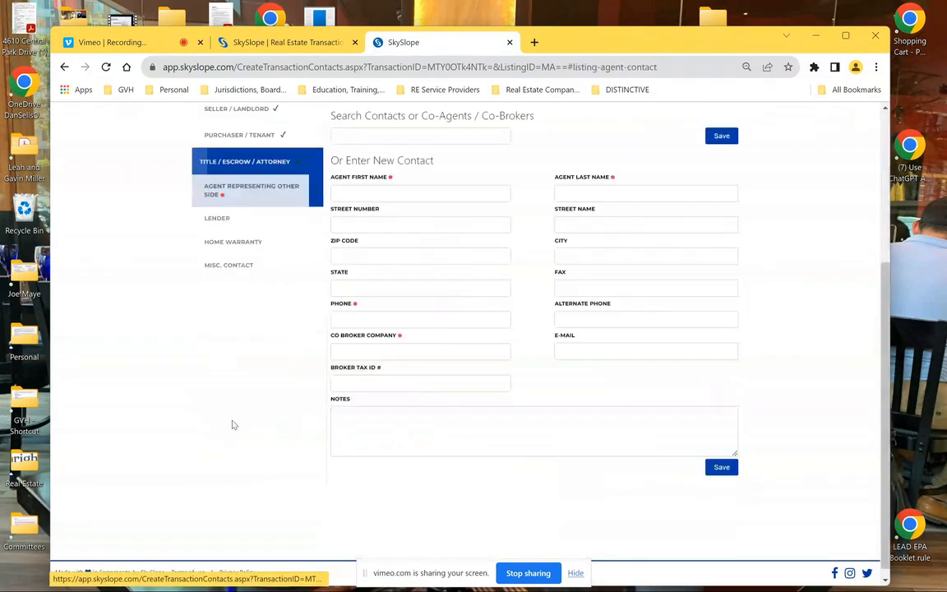
{"action": "left_click", "coordinate": [410, 191]}
{"action": "type", "text": "'lk[ok[k"}
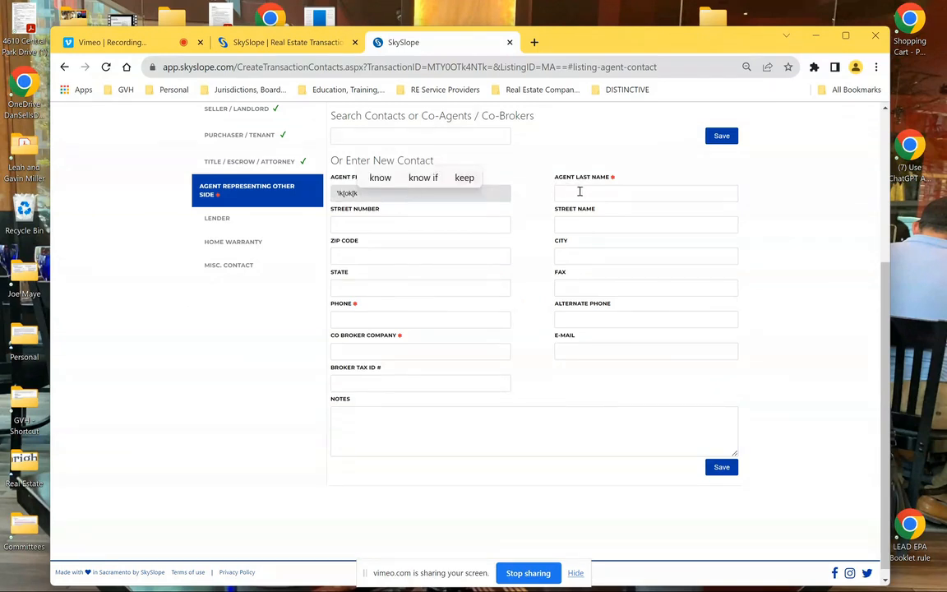
{"action": "left_click", "coordinate": [581, 192]}
{"action": "type", "text": "kingpin"}
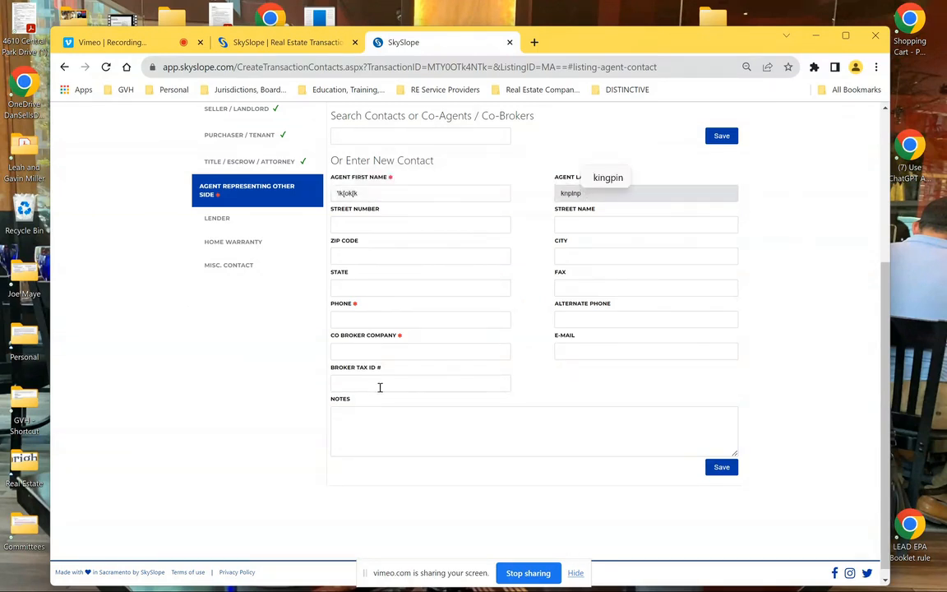
{"action": "left_click", "coordinate": [371, 323]}
{"action": "type", "text": "122-345-6789"}
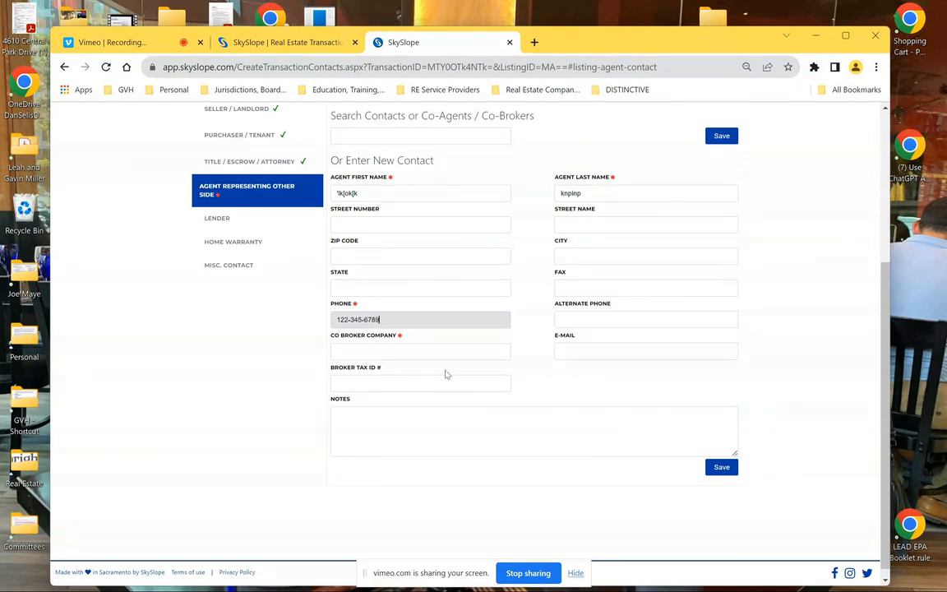
{"action": "left_click", "coordinate": [429, 352]}
{"action": "type", "text": "llhophip"}
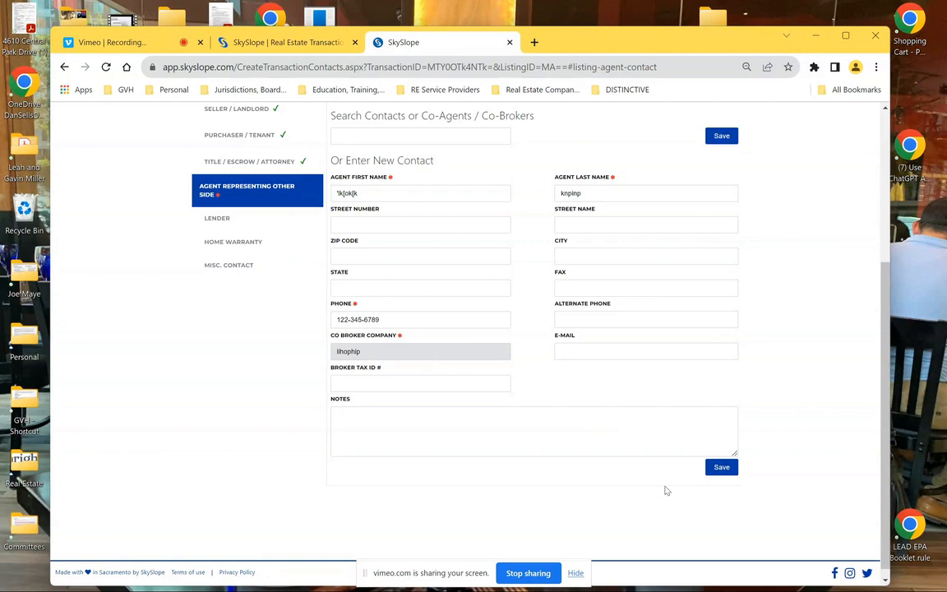
{"action": "left_click", "coordinate": [722, 467]}
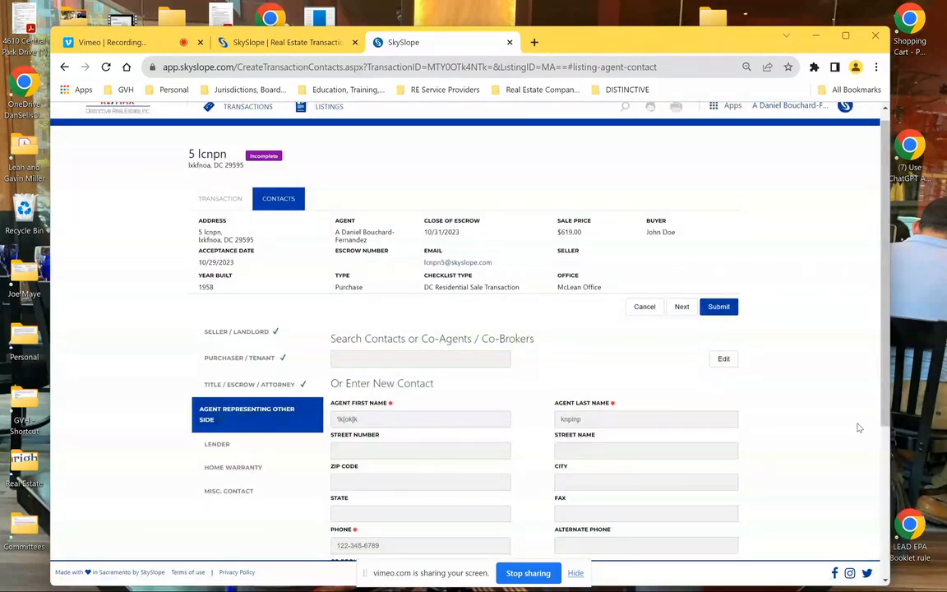
Enter a 2.5% sale commission, giving $15.47 office gross, and submit the commission info
{"action": "left_click", "coordinate": [719, 307]}
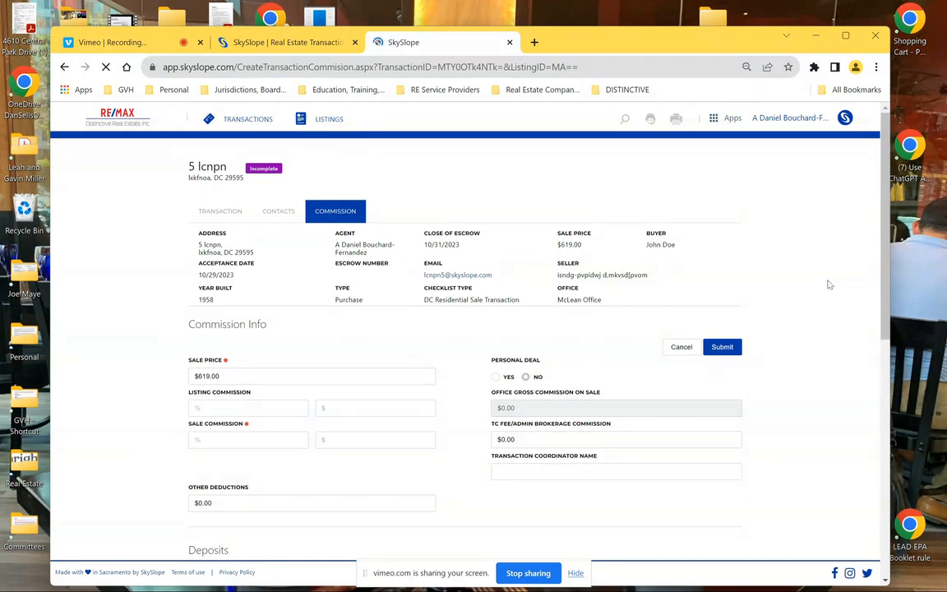
{"action": "scroll", "coordinate": [829, 284], "scroll_direction": "down", "scroll_amount": 1}
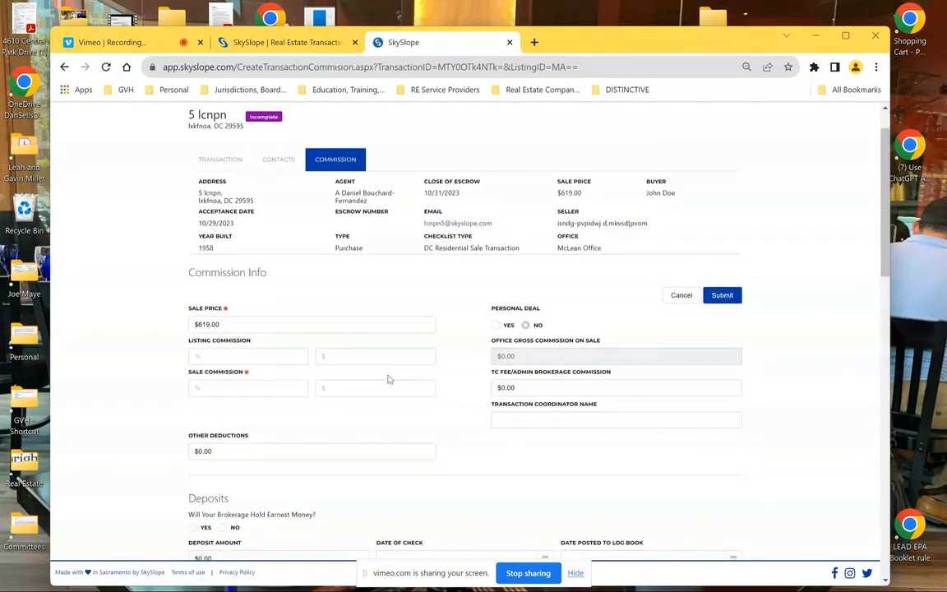
{"action": "left_click", "coordinate": [253, 385]}
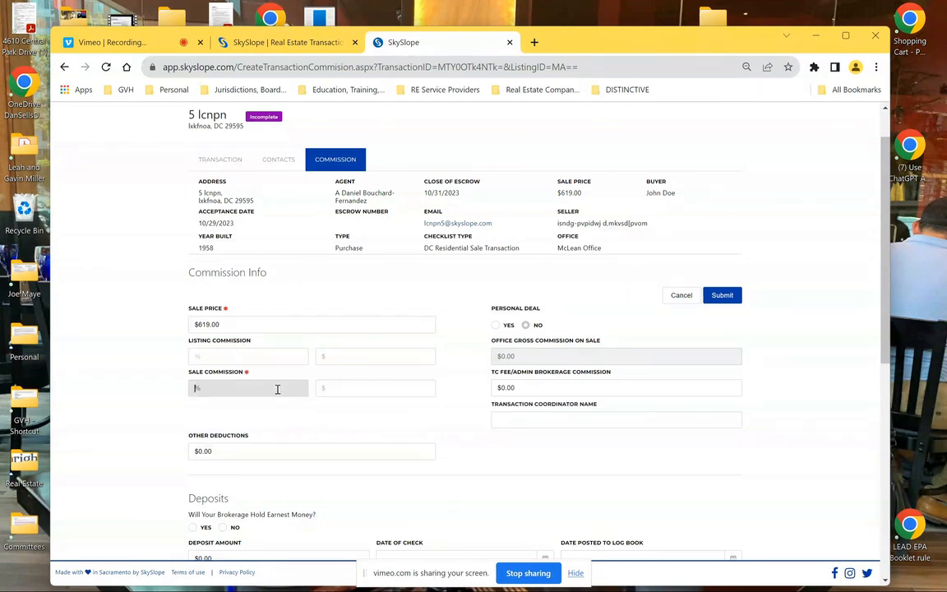
{"action": "type", "text": ".5"}
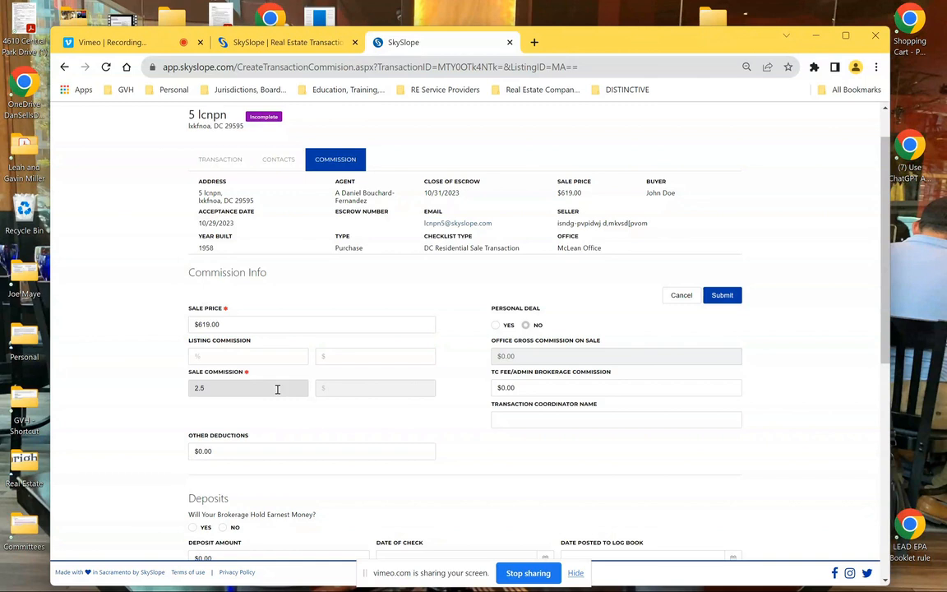
{"action": "left_click", "coordinate": [590, 453]}
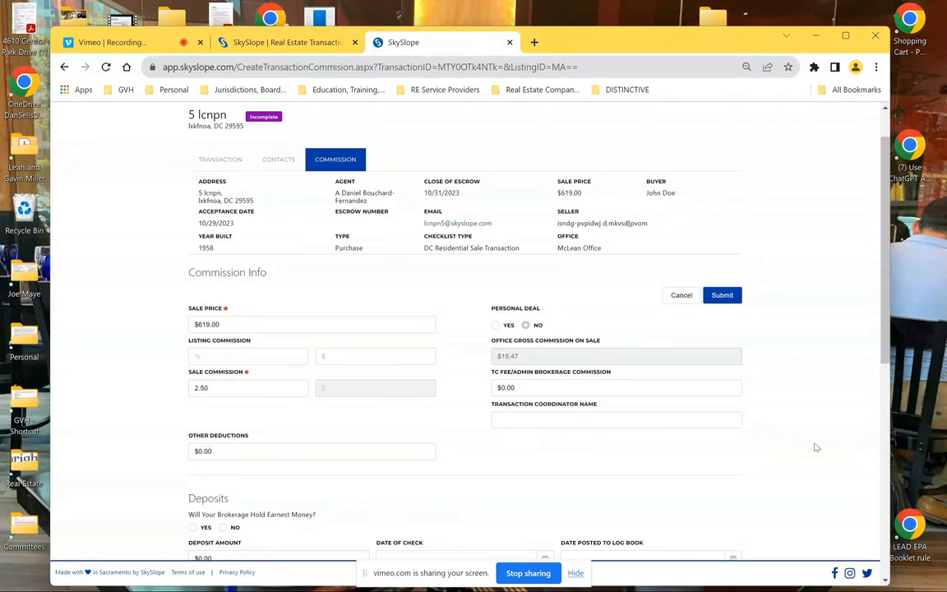
{"action": "left_click", "coordinate": [726, 299]}
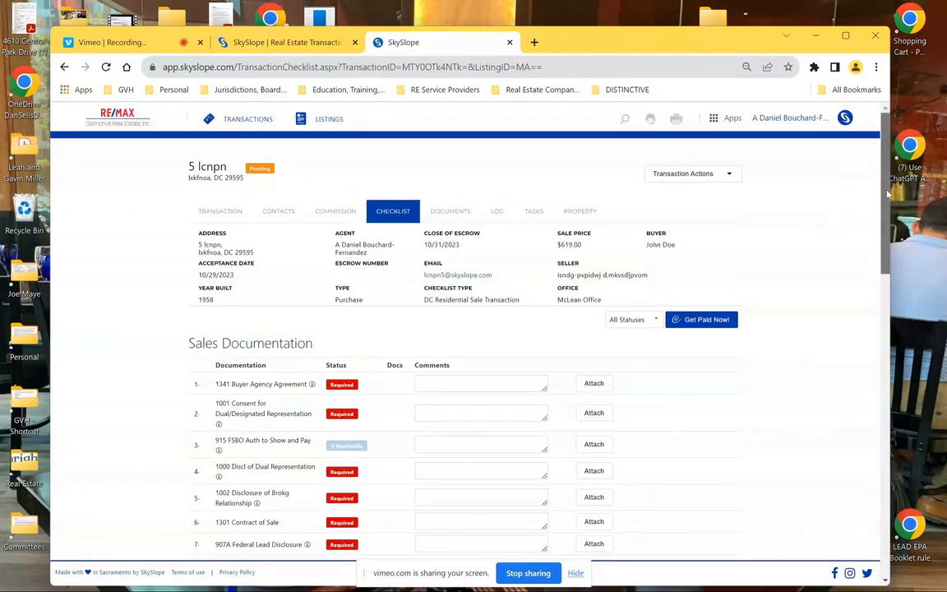
Scroll through the Sales Documentation checklist and view the 1341 Buyer Agency Agreement guidance note
{"action": "scroll", "coordinate": [814, 230], "scroll_direction": "down", "scroll_amount": 2}
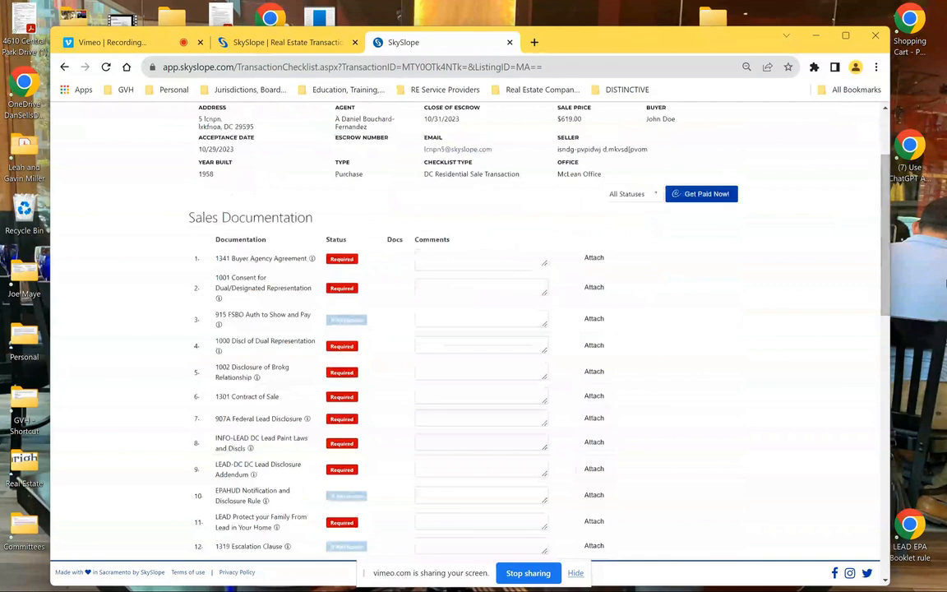
{"action": "scroll", "coordinate": [895, 314], "scroll_direction": "down", "scroll_amount": 4}
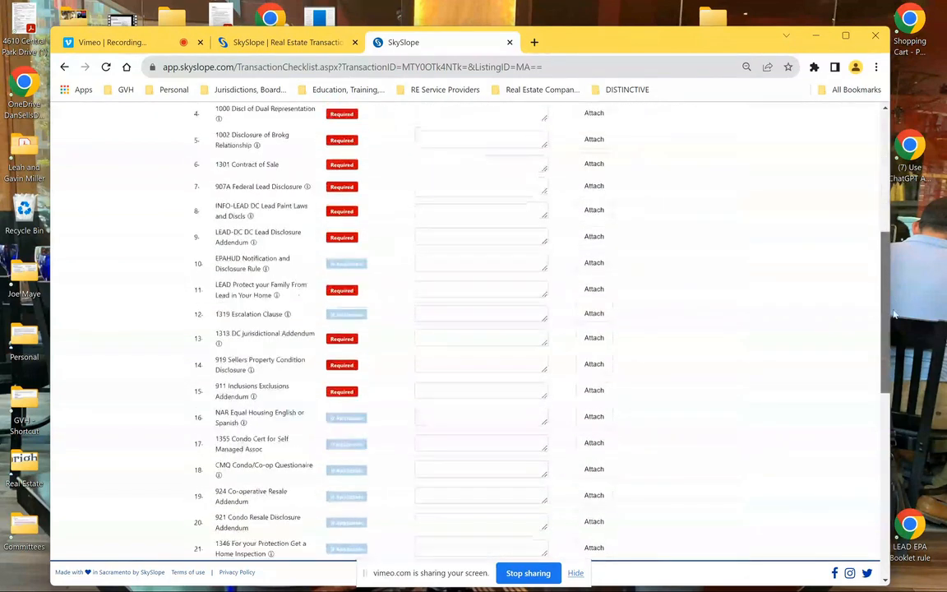
{"action": "scroll", "coordinate": [895, 314], "scroll_direction": "down", "scroll_amount": 6}
{"action": "left_click_drag", "start_coordinate": [936, 586], "coordinate": [870, 71]}
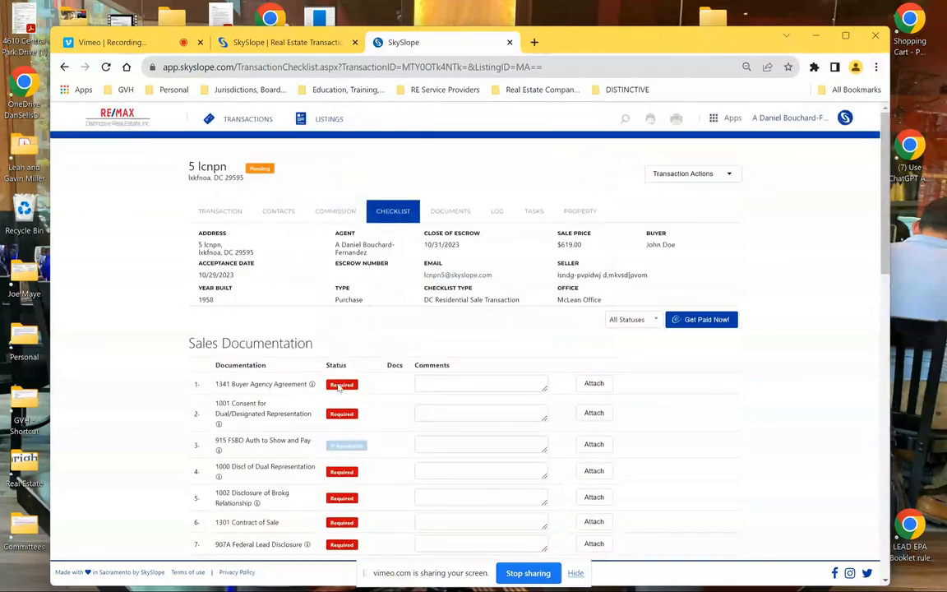
{"action": "mouse_move", "coordinate": [312, 383]}
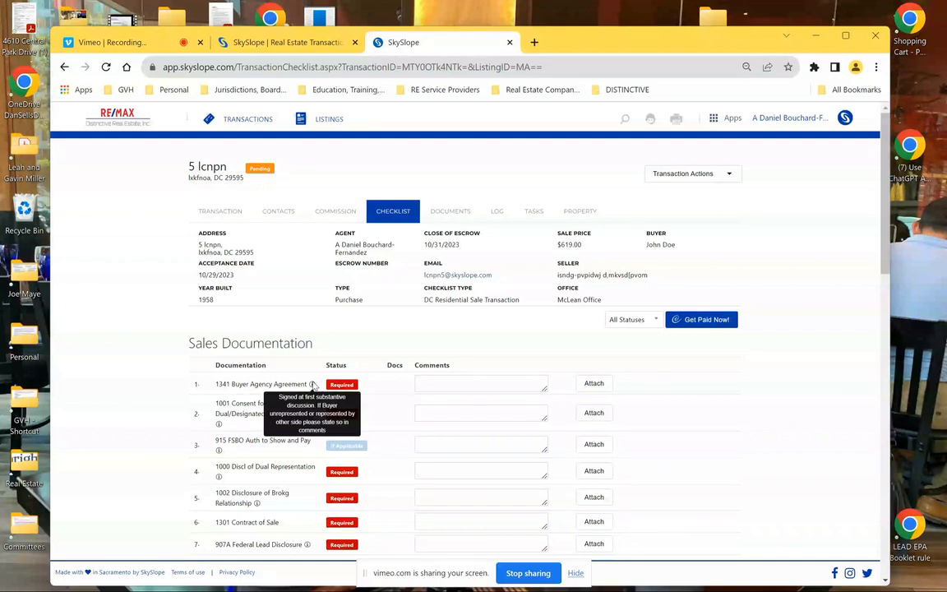
Add the comment 'Buyer is unrepresented' to the 1341 Buyer Agency Agreement item
{"action": "left_click", "coordinate": [452, 379]}
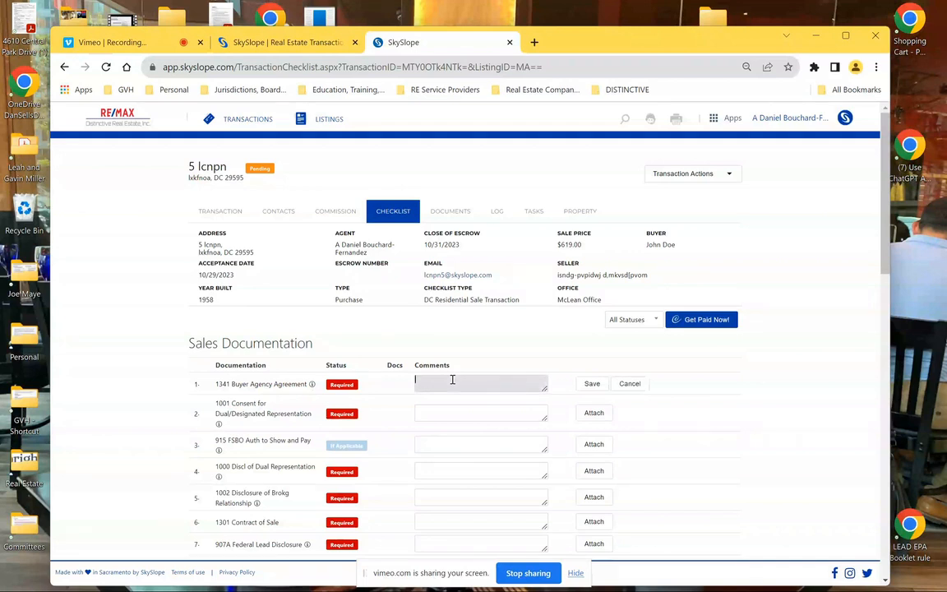
{"action": "type", "text": "Buyer"}
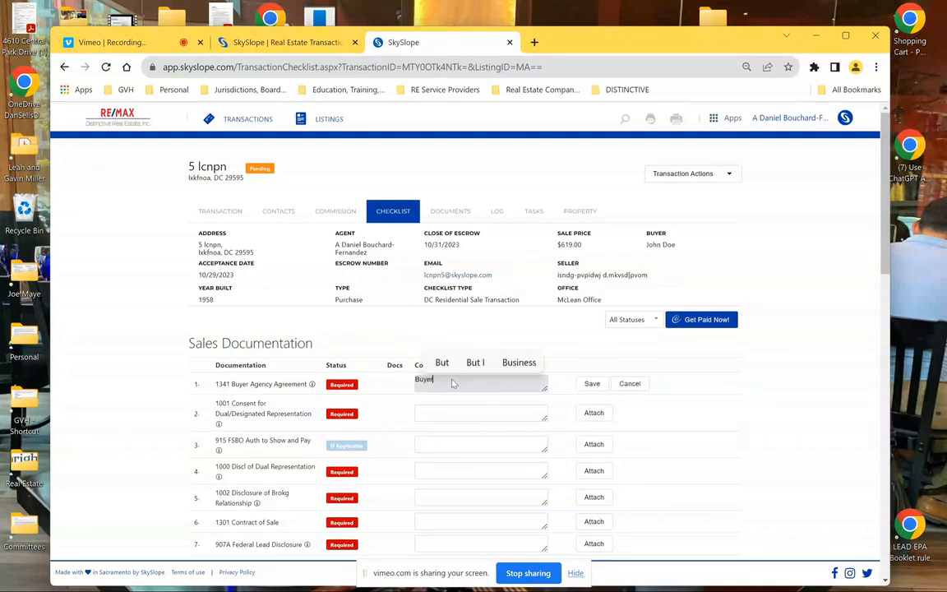
{"action": "type", "text": " is unrep"}
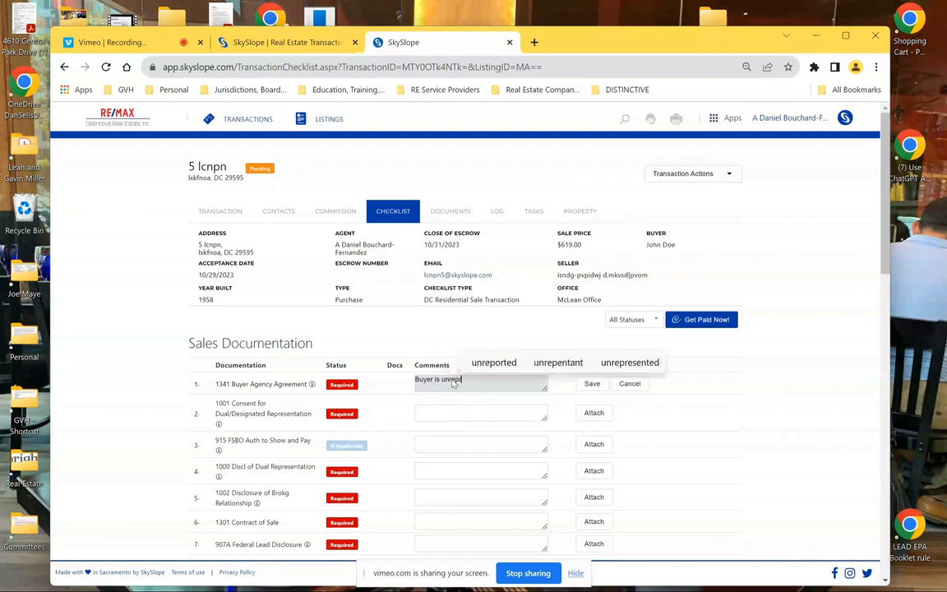
{"action": "type", "text": "resented"}
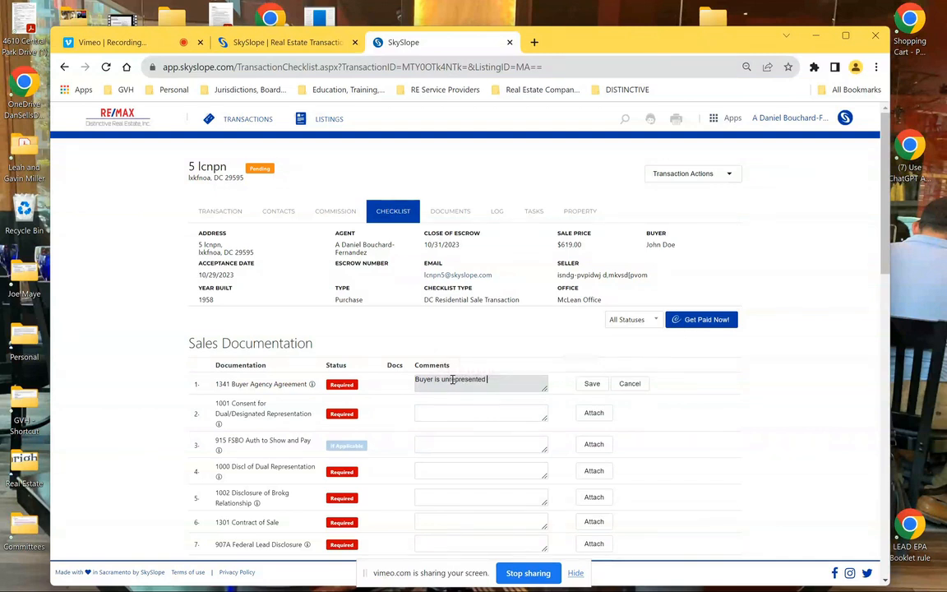
{"action": "left_click", "coordinate": [592, 384]}
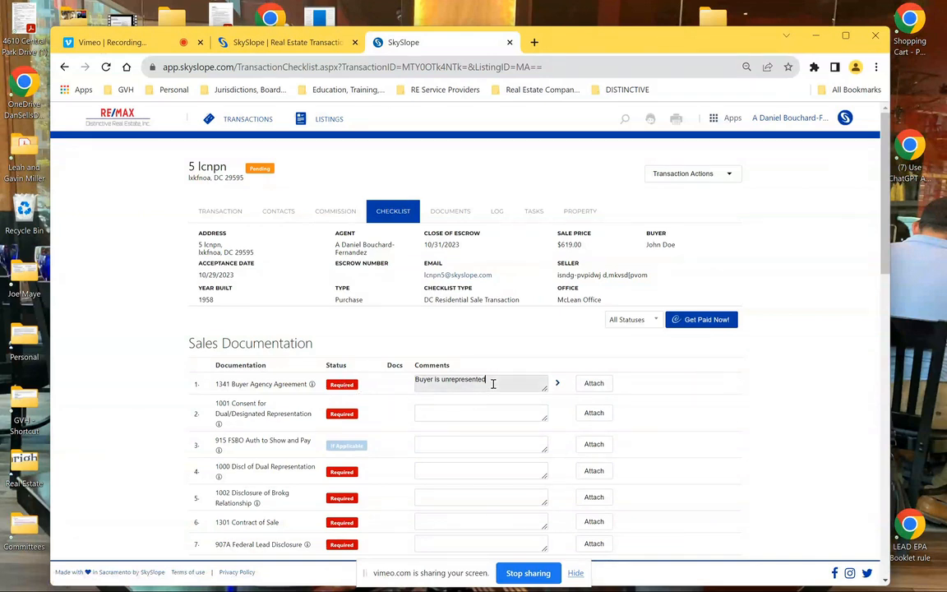
{"action": "left_click_drag", "start_coordinate": [492, 381], "coordinate": [392, 389]}
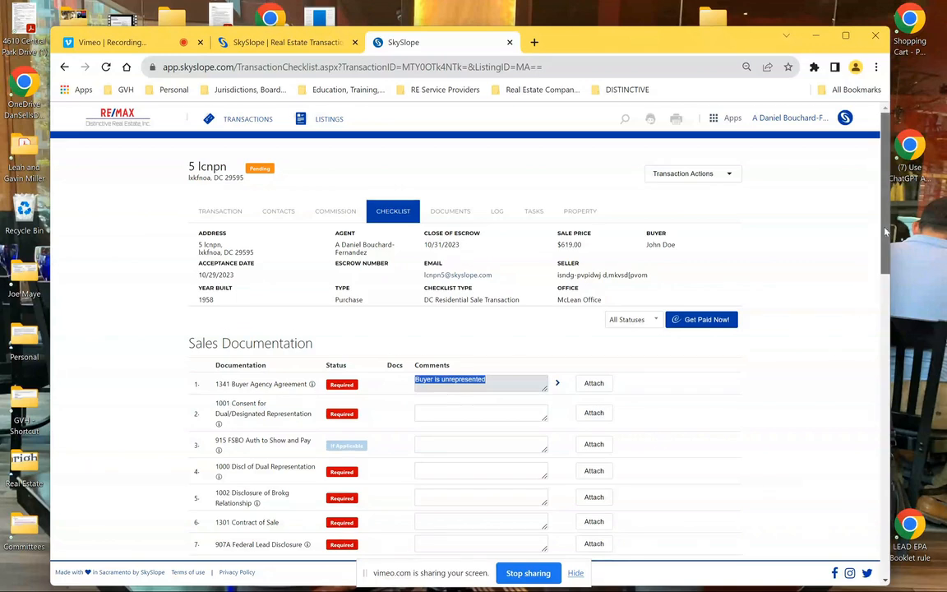
Add 'Buyer is unrepresented' to the 1001 Consent item and start the same comment on item 1000
{"action": "scroll", "coordinate": [884, 250], "scroll_direction": "down", "scroll_amount": 2}
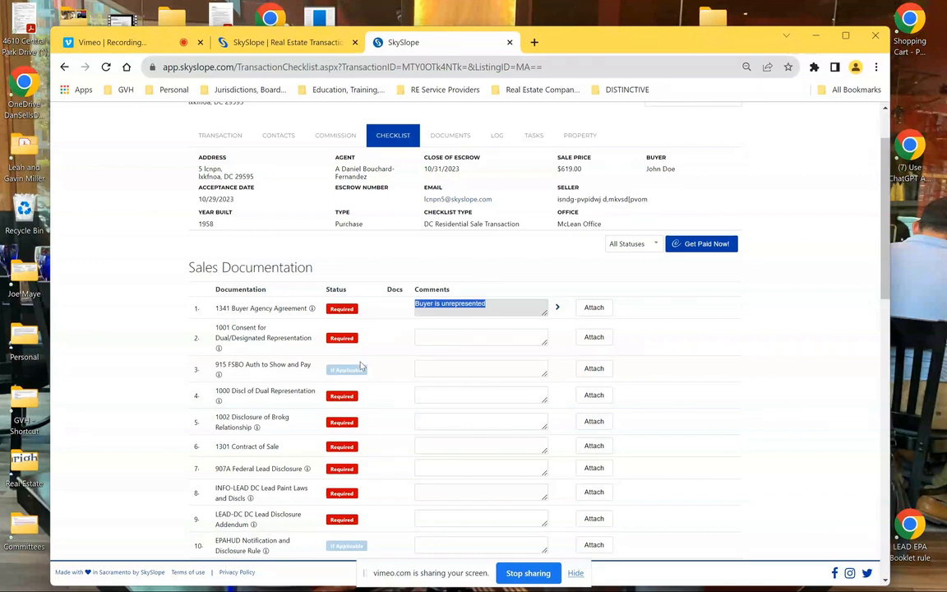
{"action": "left_click_drag", "start_coordinate": [239, 338], "coordinate": [220, 354]}
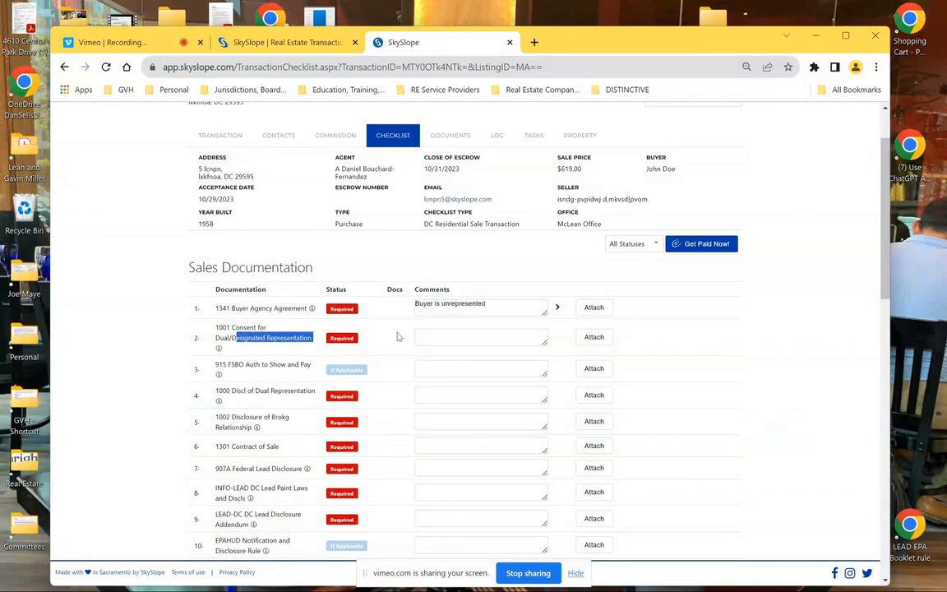
{"action": "left_click", "coordinate": [478, 339]}
{"action": "type", "text": "Buyer "}
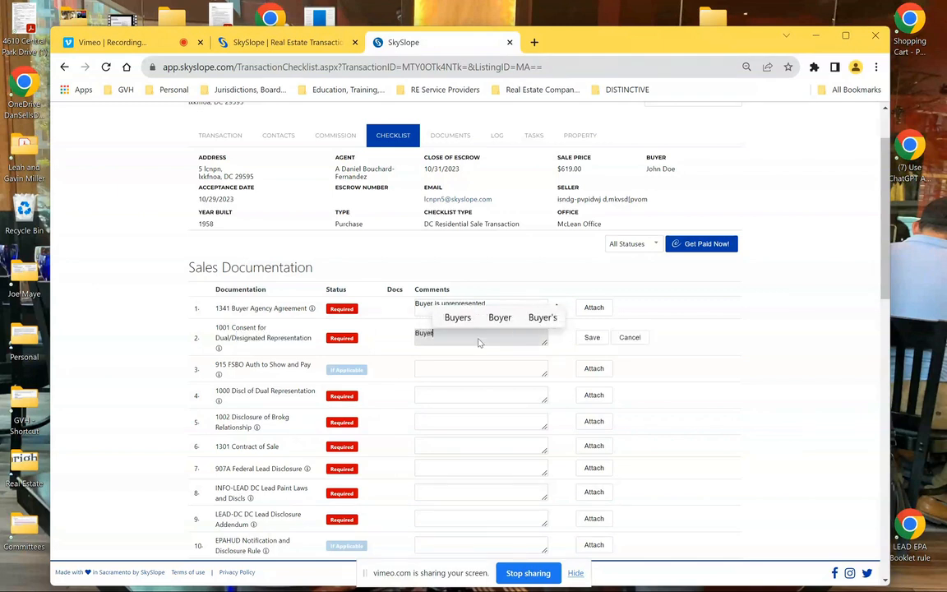
{"action": "type", "text": "is unre"}
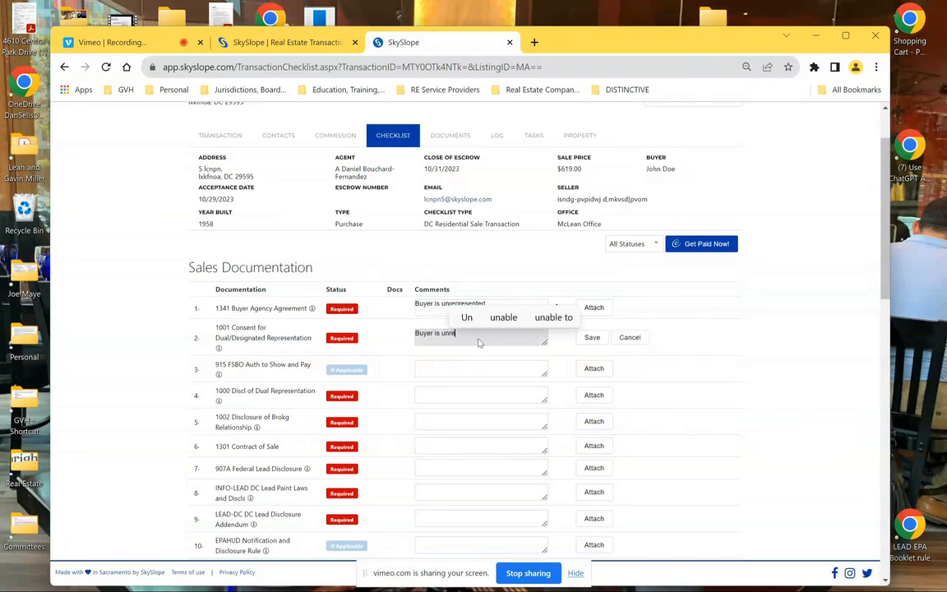
{"action": "type", "text": "presented"}
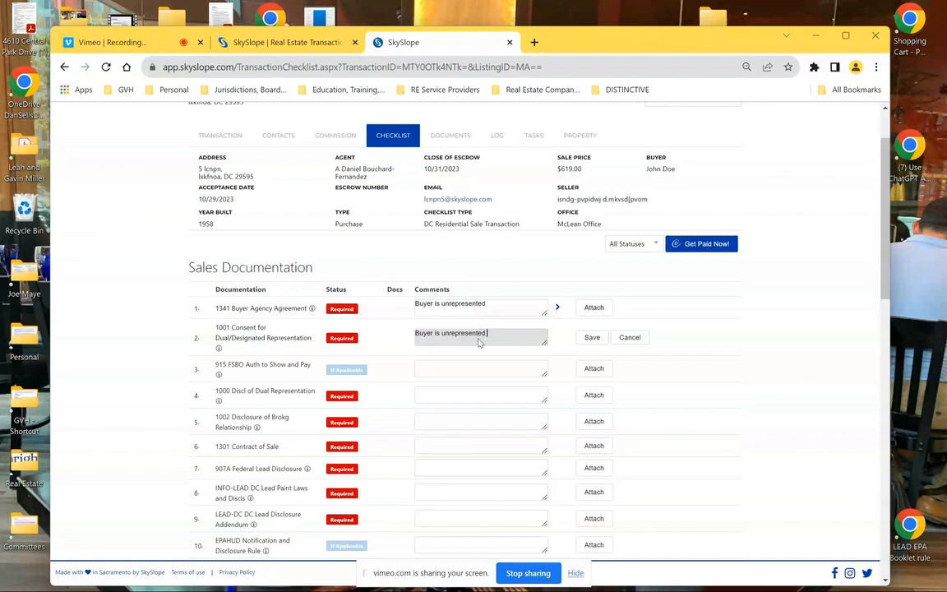
{"action": "left_click", "coordinate": [592, 338]}
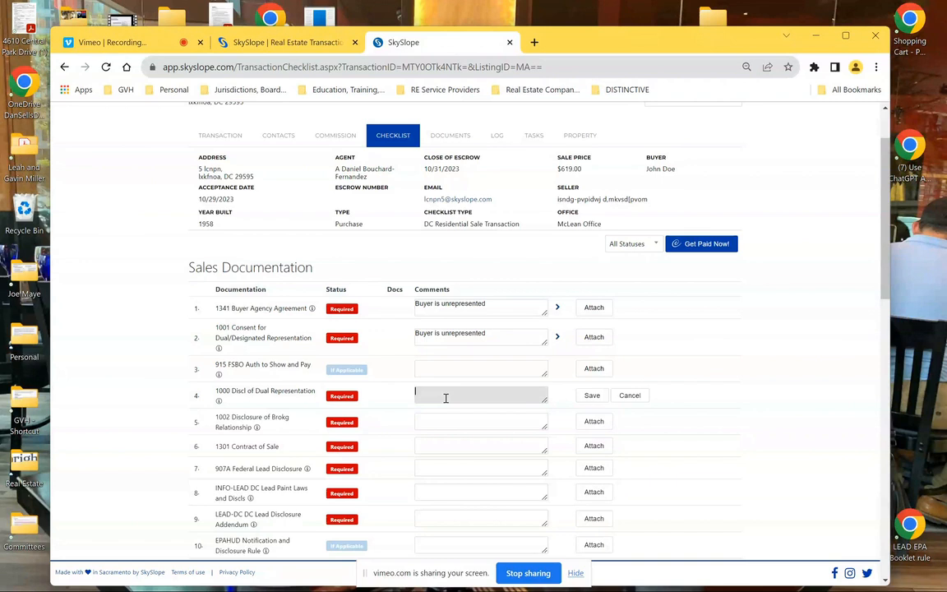
{"action": "type", "text": "uyer is unte"}
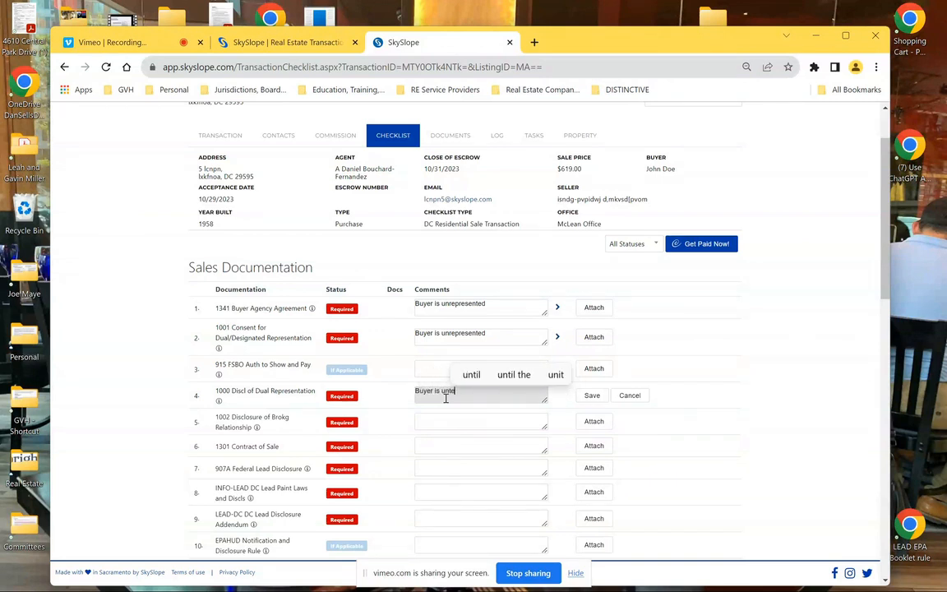
{"action": "key", "text": "BackSpace"}
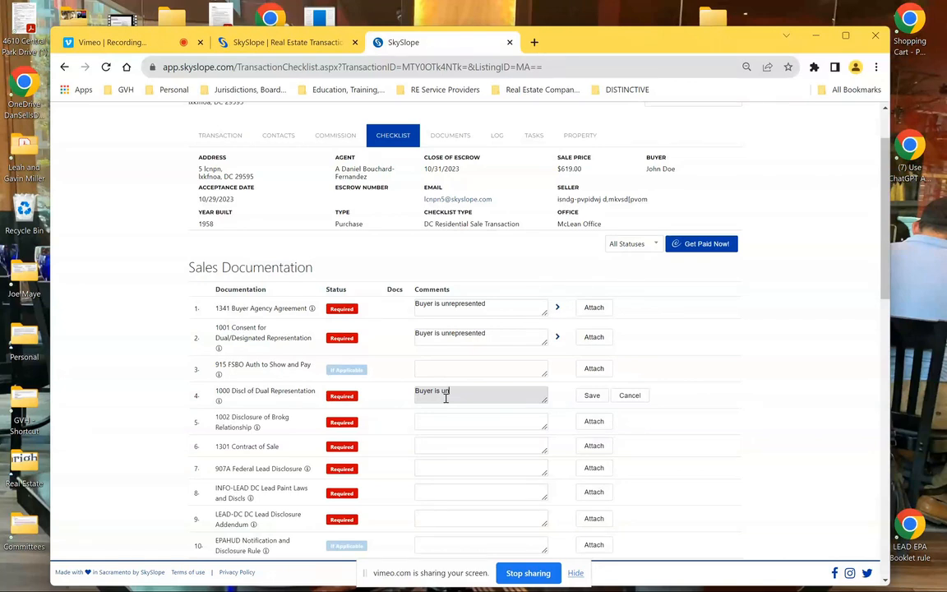
Attach the 1002 Disclosure of Brokerage Relationship document to its checklist item
{"action": "left_click", "coordinate": [593, 422]}
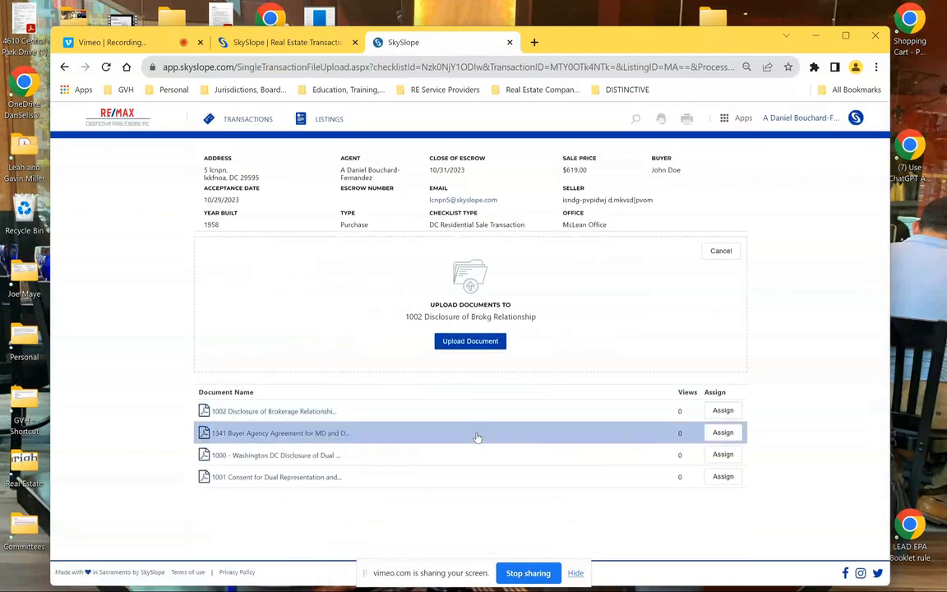
{"action": "left_click", "coordinate": [283, 416]}
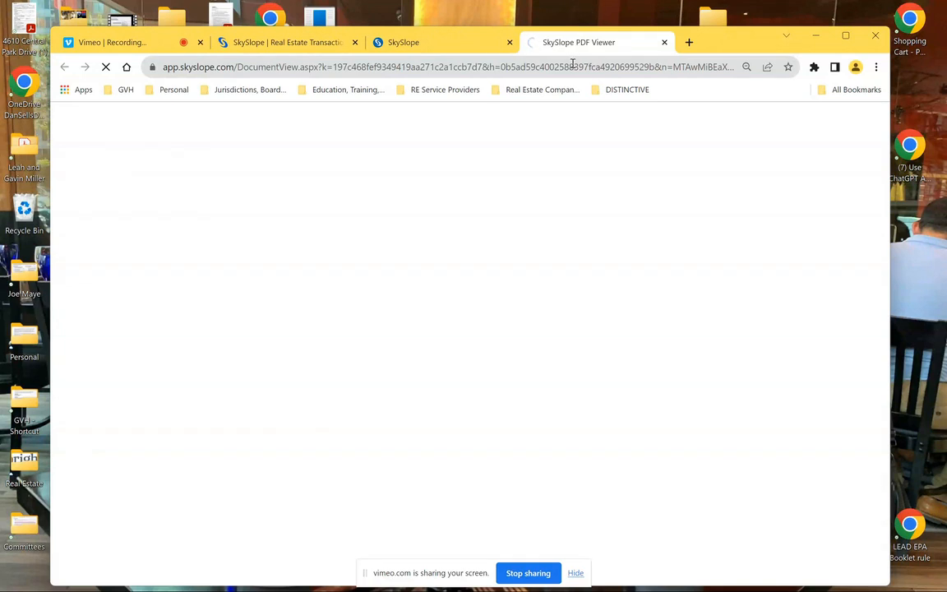
{"action": "left_click", "coordinate": [664, 42]}
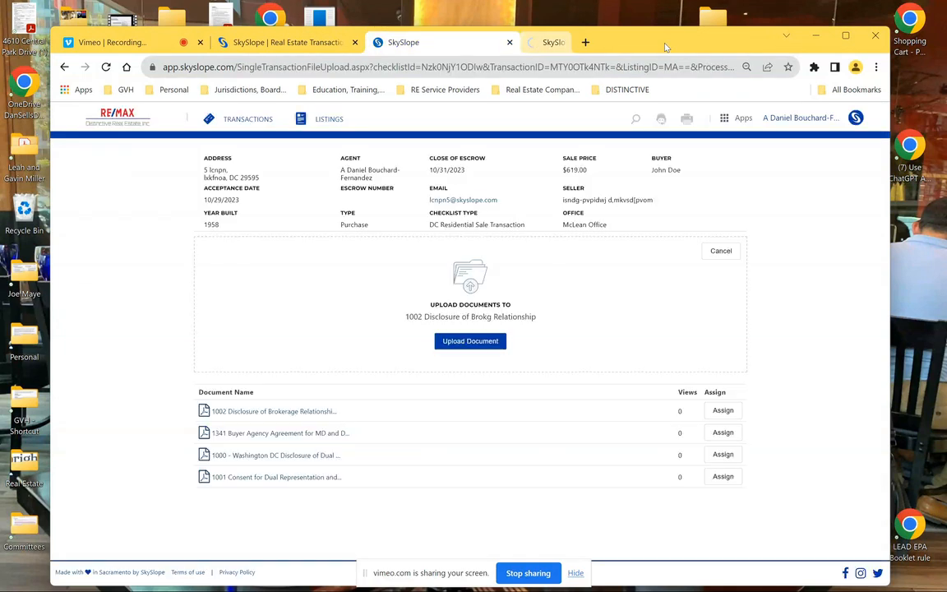
{"action": "left_click", "coordinate": [739, 417]}
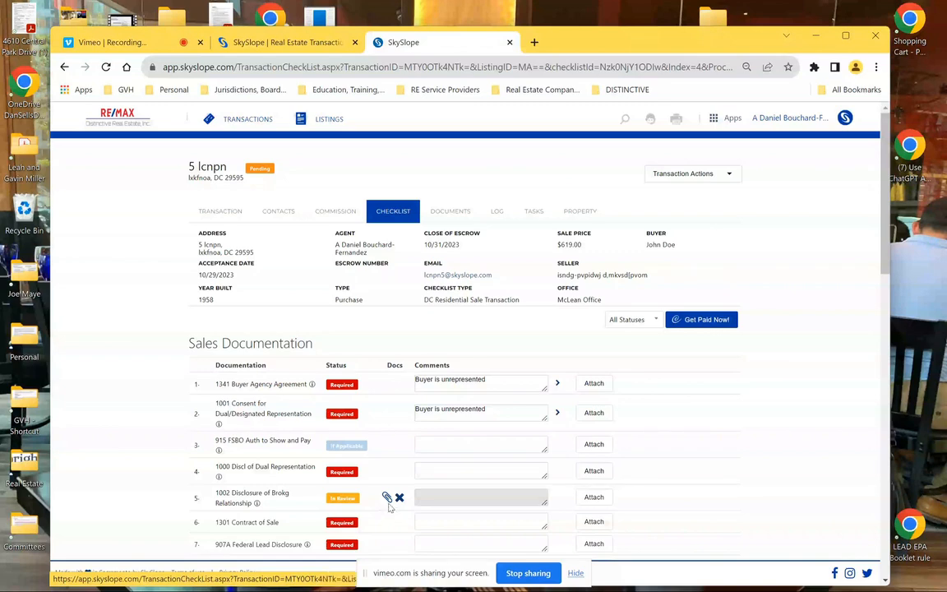
Preview the attached 1002 disclosure, close it, and move further down the checklist
{"action": "left_click", "coordinate": [386, 499]}
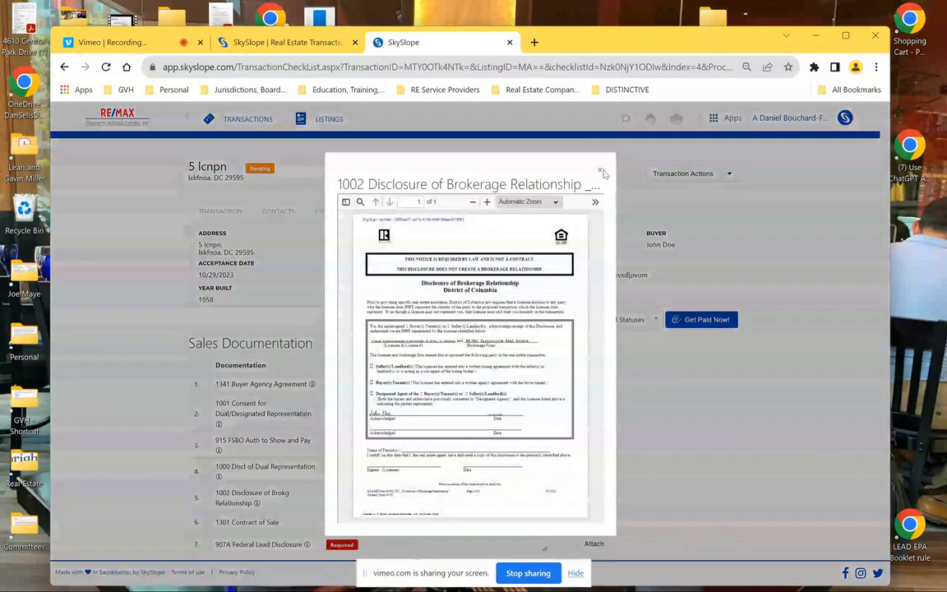
{"action": "left_click", "coordinate": [600, 172]}
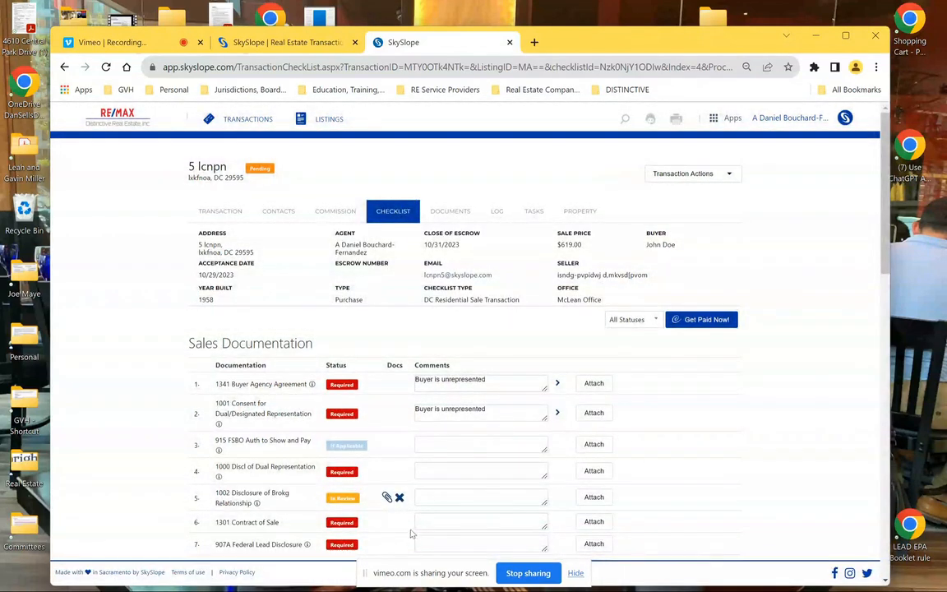
{"action": "scroll", "coordinate": [495, 493], "scroll_direction": "down", "scroll_amount": 1}
{"action": "scroll", "coordinate": [494, 329], "scroll_direction": "down", "scroll_amount": 2}
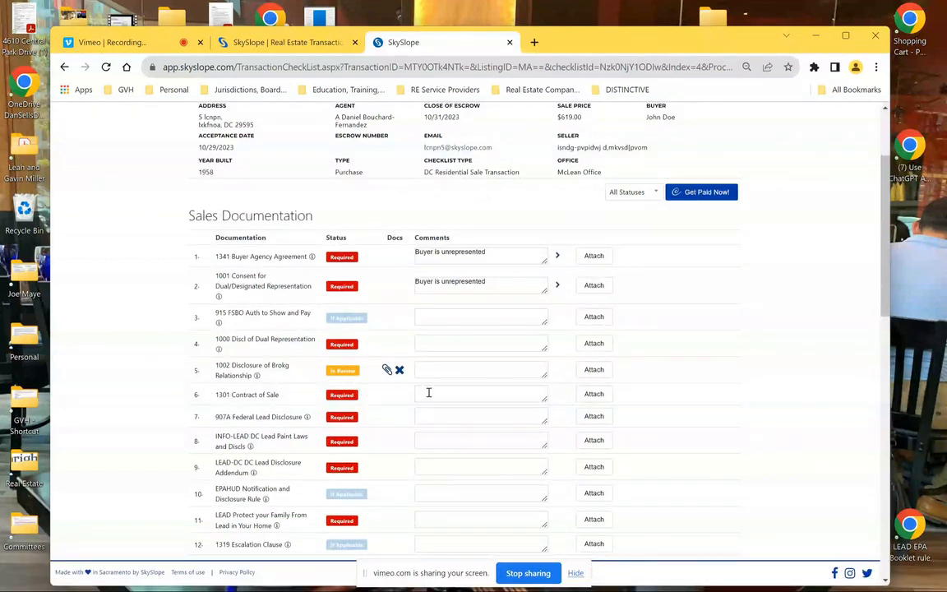
Upload the Buyer's Estimated Settlement Costs PDF to the 1301 Contract of Sale item
{"action": "left_click", "coordinate": [595, 395]}
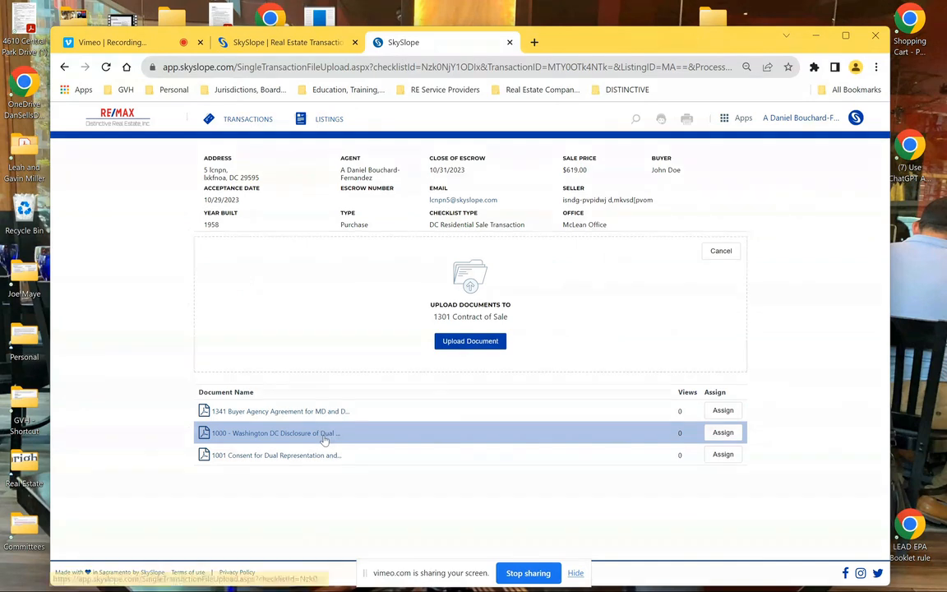
{"action": "left_click", "coordinate": [325, 441]}
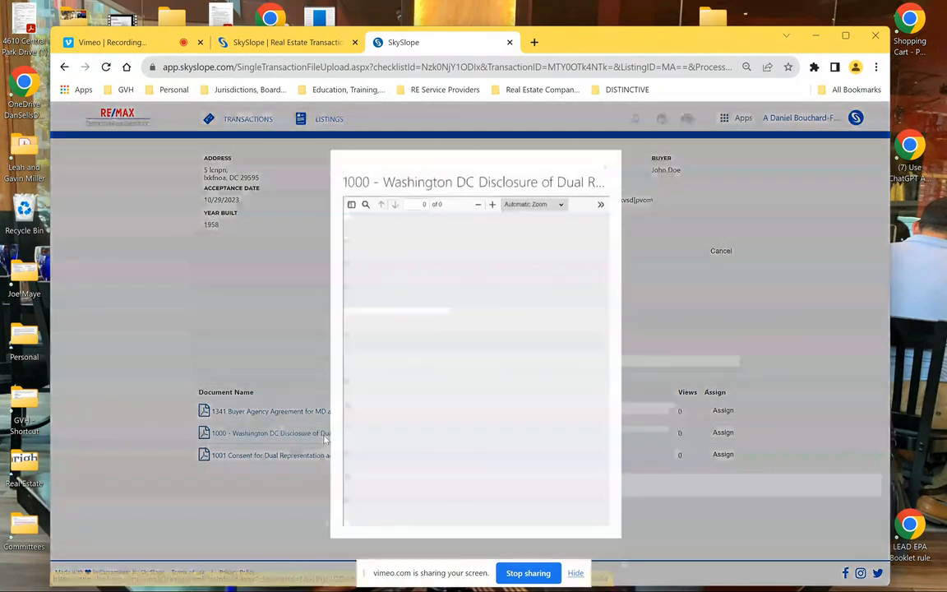
{"action": "left_click", "coordinate": [606, 167]}
{"action": "left_click", "coordinate": [470, 341]}
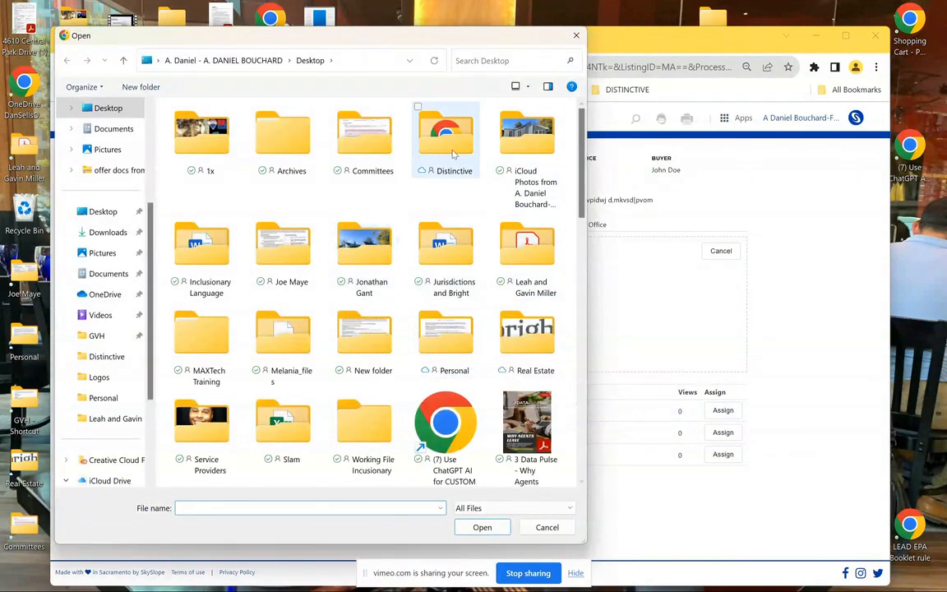
{"action": "left_click", "coordinate": [576, 37]}
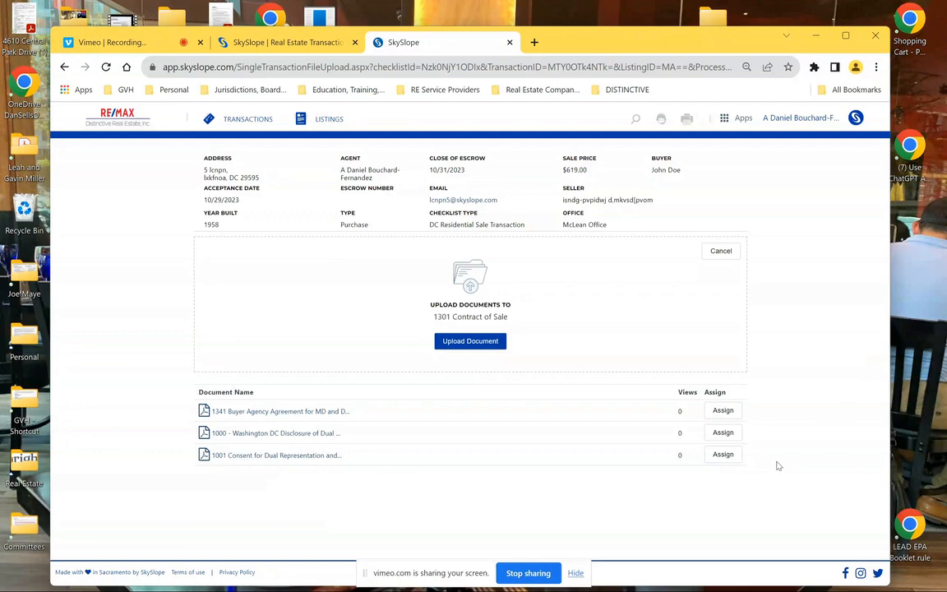
{"action": "left_click", "coordinate": [470, 342]}
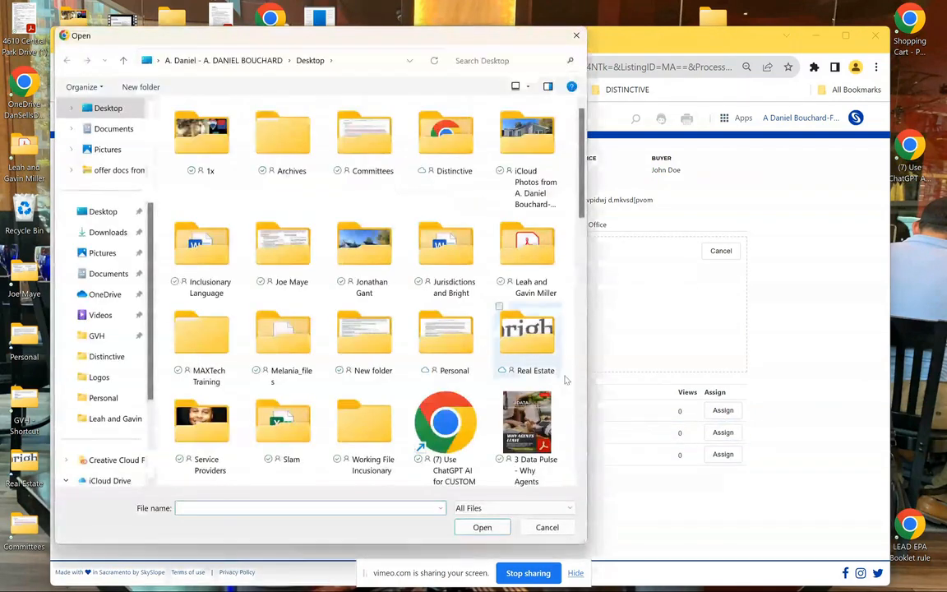
{"action": "left_click_drag", "start_coordinate": [585, 190], "coordinate": [583, 349]}
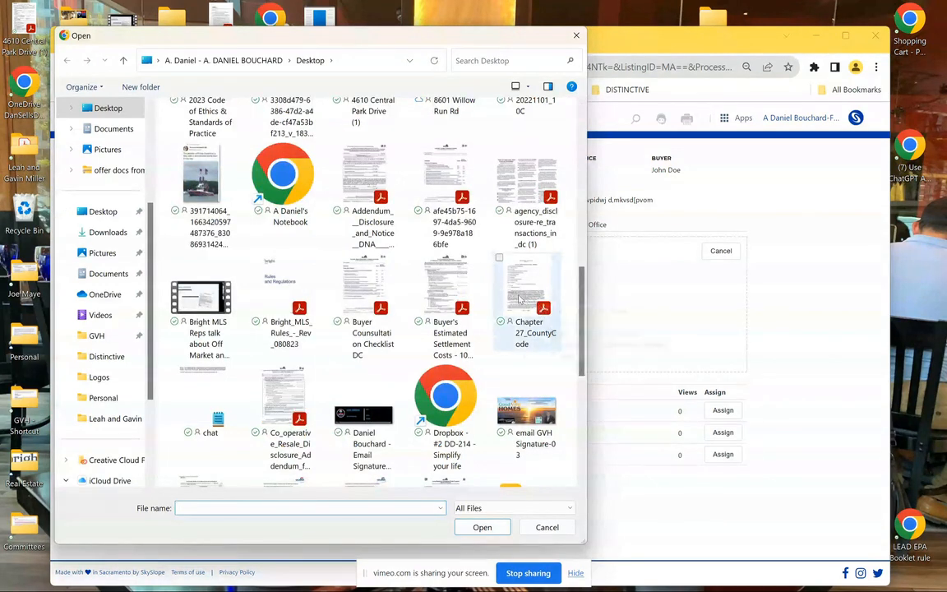
{"action": "double_click", "coordinate": [446, 284]}
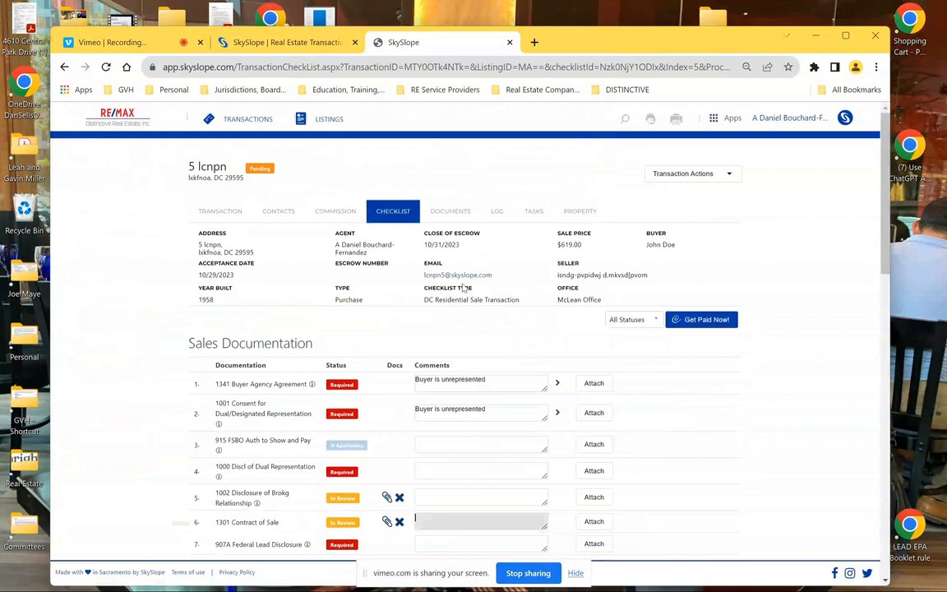
View the document now attached to 1301 Contract of Sale and close the viewer
{"action": "left_click_drag", "start_coordinate": [885, 236], "coordinate": [886, 322]}
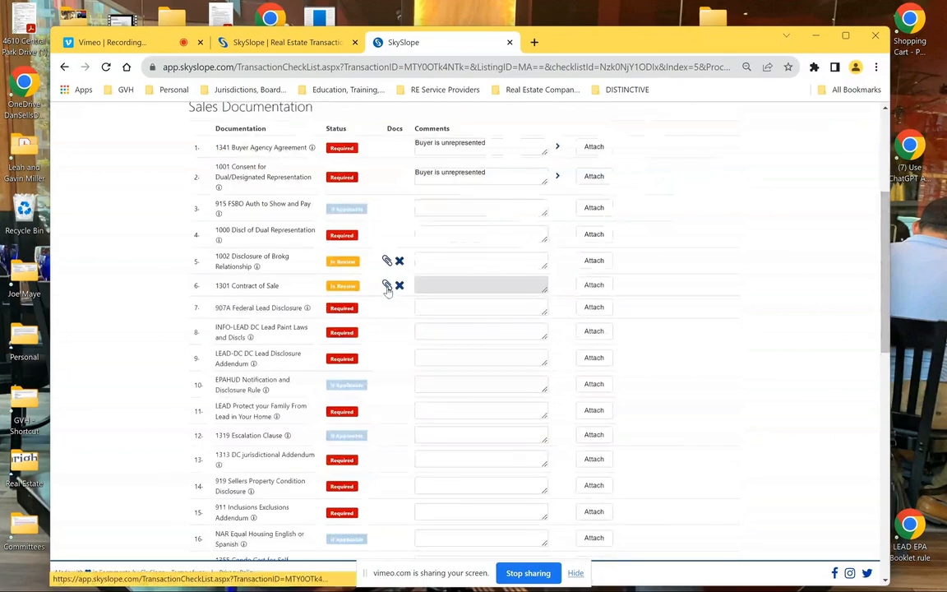
{"action": "left_click", "coordinate": [387, 288]}
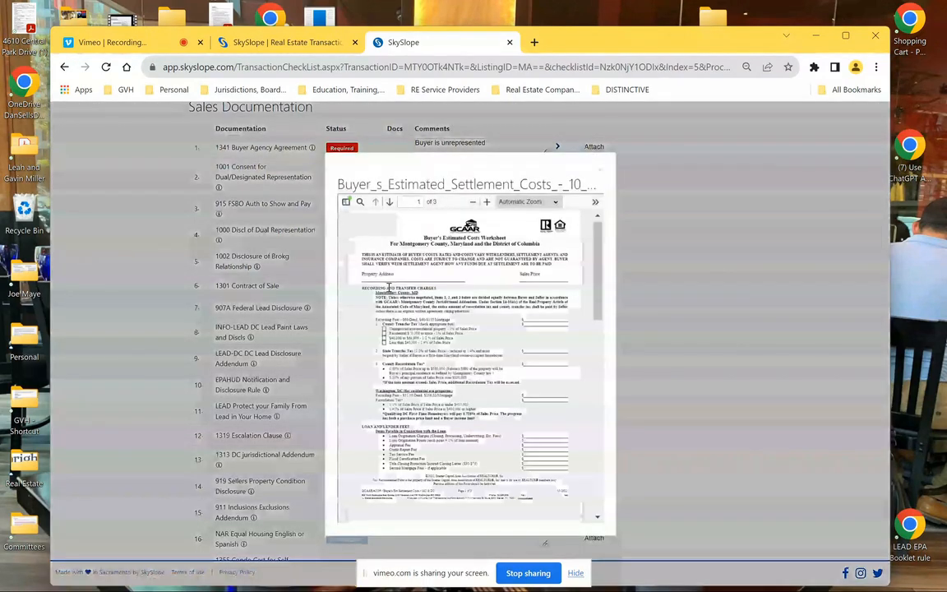
{"action": "left_click", "coordinate": [600, 174]}
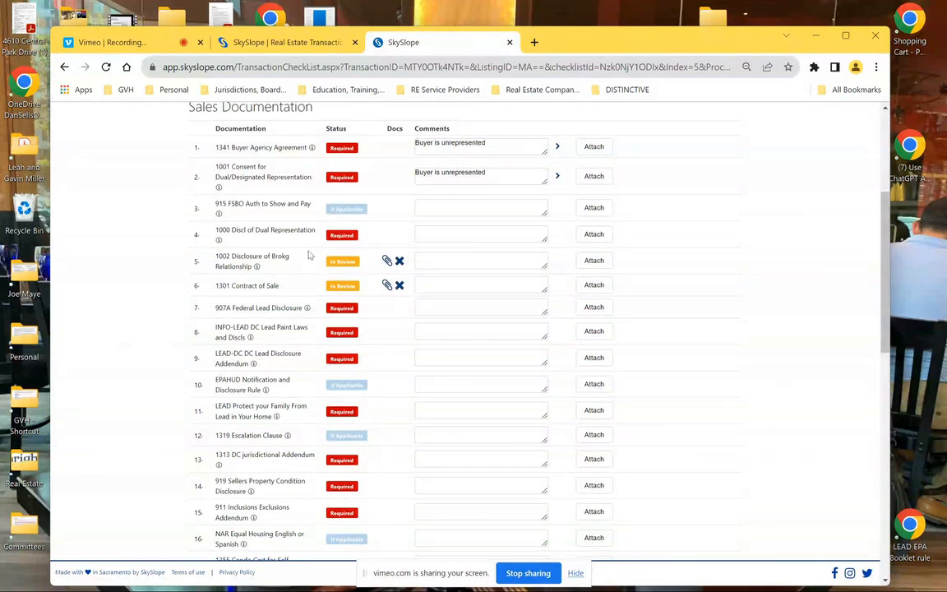
Comment 'property built in 1980' on the 907A Federal Lead Disclosure item
{"action": "left_click", "coordinate": [437, 334]}
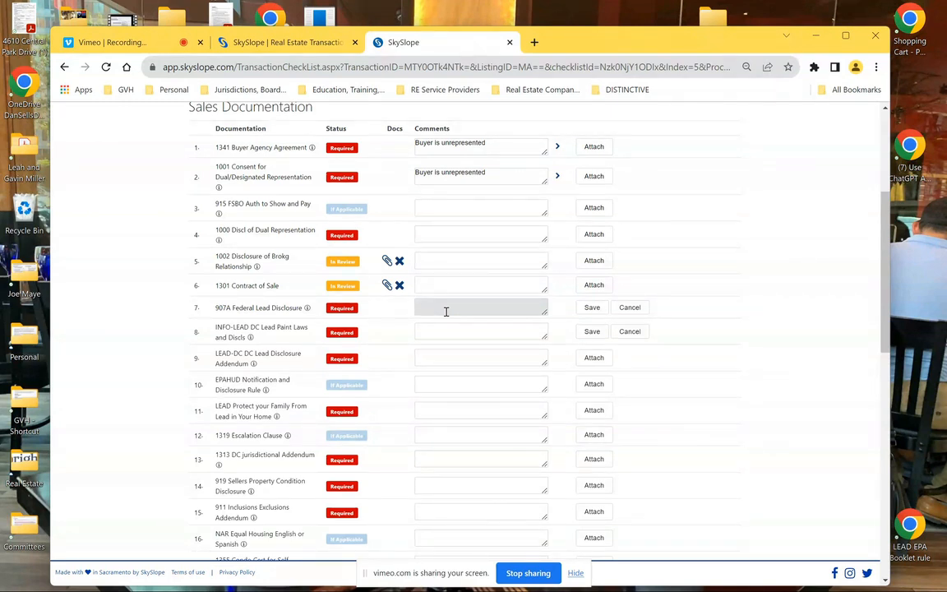
{"action": "type", "text": "roperty built in 1980"}
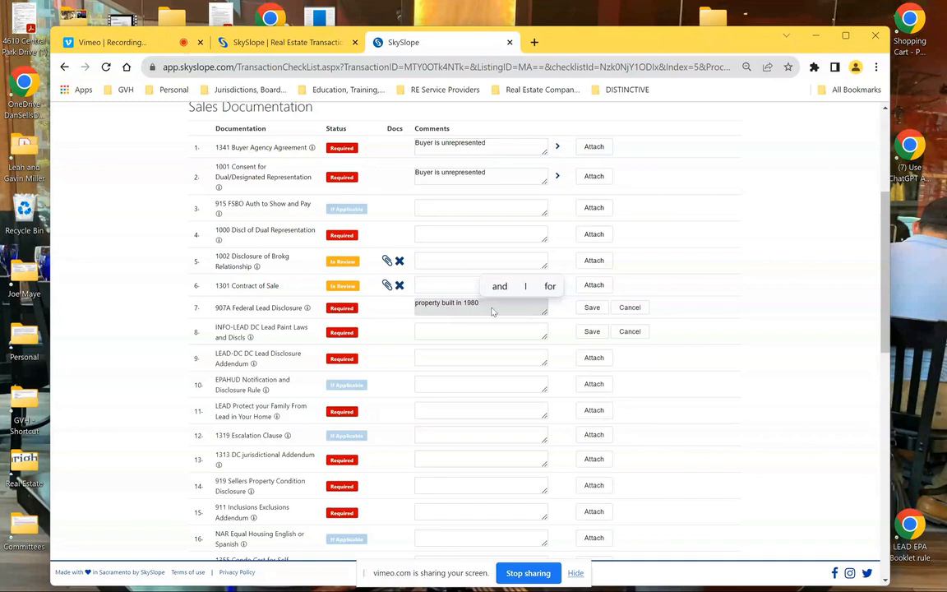
{"action": "left_click", "coordinate": [592, 307]}
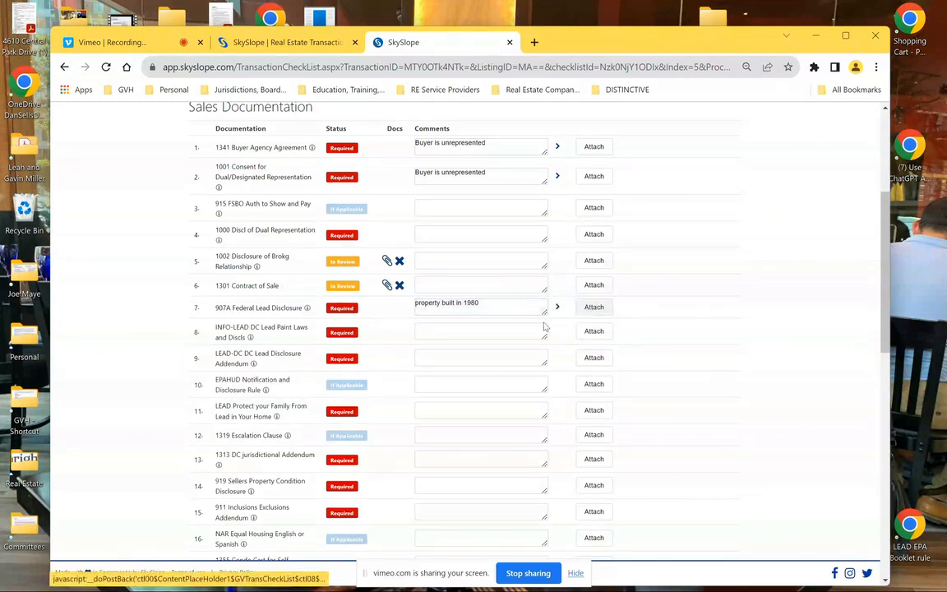
Add placeholder comments to the INFO-LEAD and LEAD-DC lead items, then begin attaching to 907A
{"action": "left_click", "coordinate": [477, 333]}
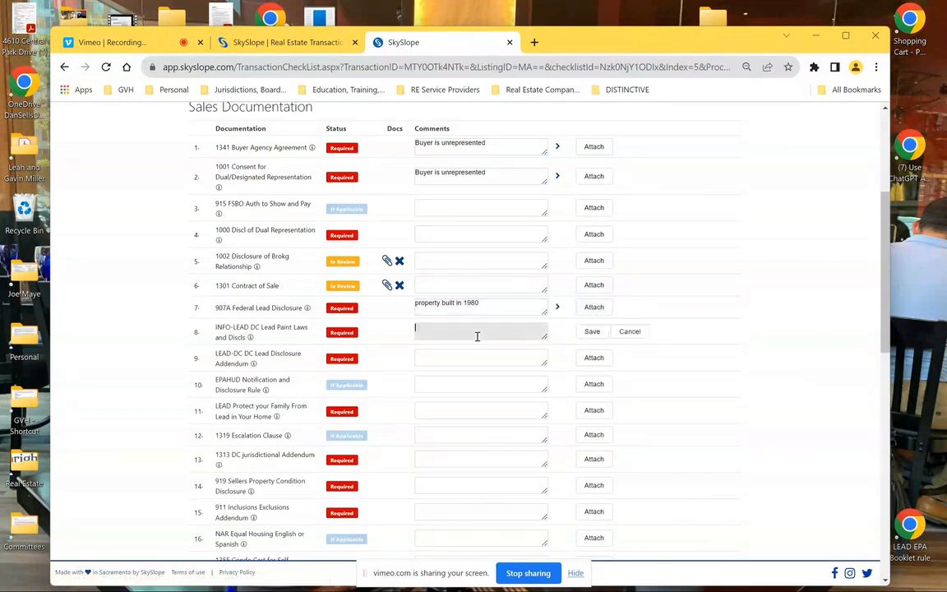
{"action": "type", "text": "gpinsdpfinew"}
{"action": "left_click", "coordinate": [587, 332]}
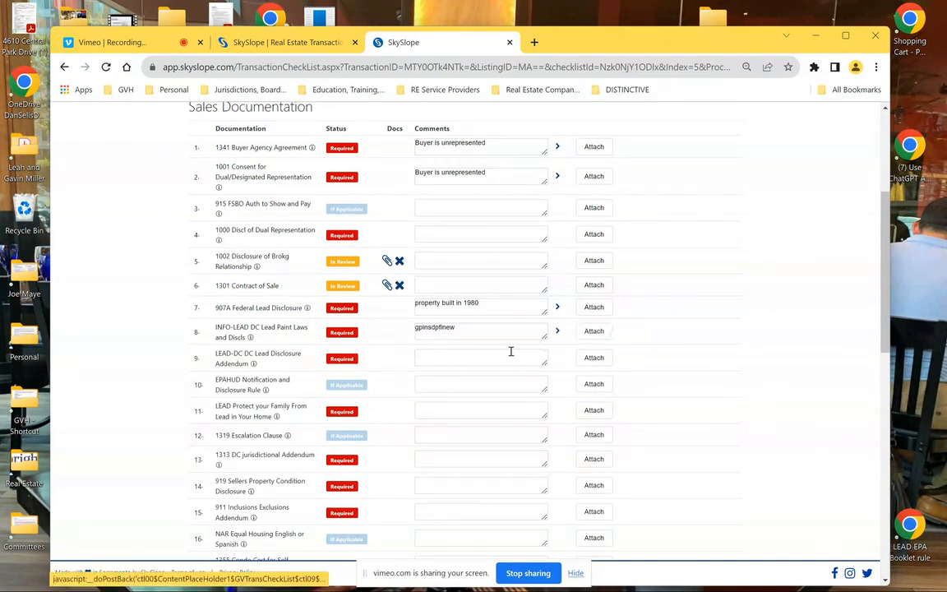
{"action": "left_click", "coordinate": [485, 361]}
{"action": "type", "text": "dgjwepfjfl"}
{"action": "left_click", "coordinate": [592, 358]}
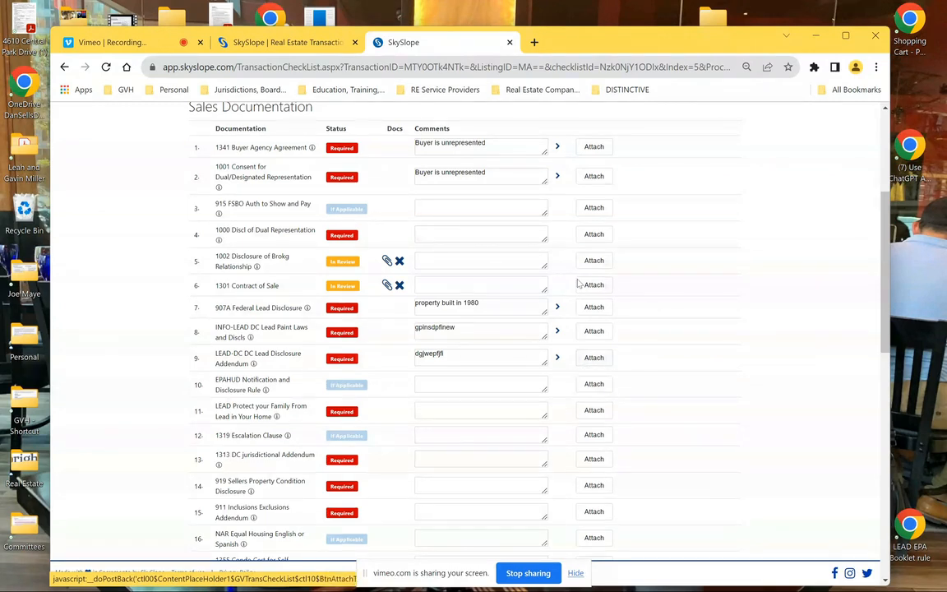
{"action": "left_click", "coordinate": [606, 311]}
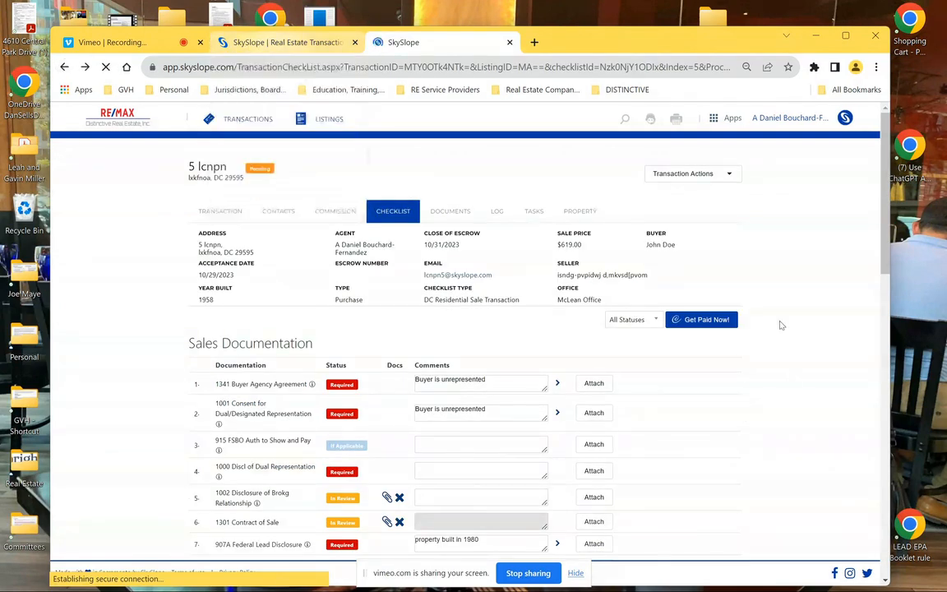
{"action": "left_click_drag", "start_coordinate": [891, 234], "coordinate": [942, 573]}
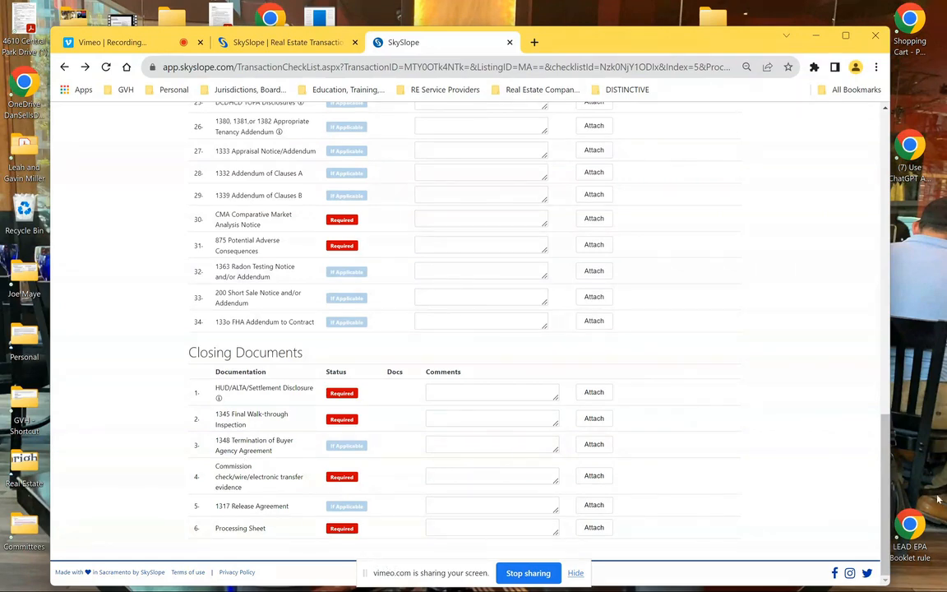
{"action": "scroll", "coordinate": [710, 302], "scroll_direction": "up", "scroll_amount": 14}
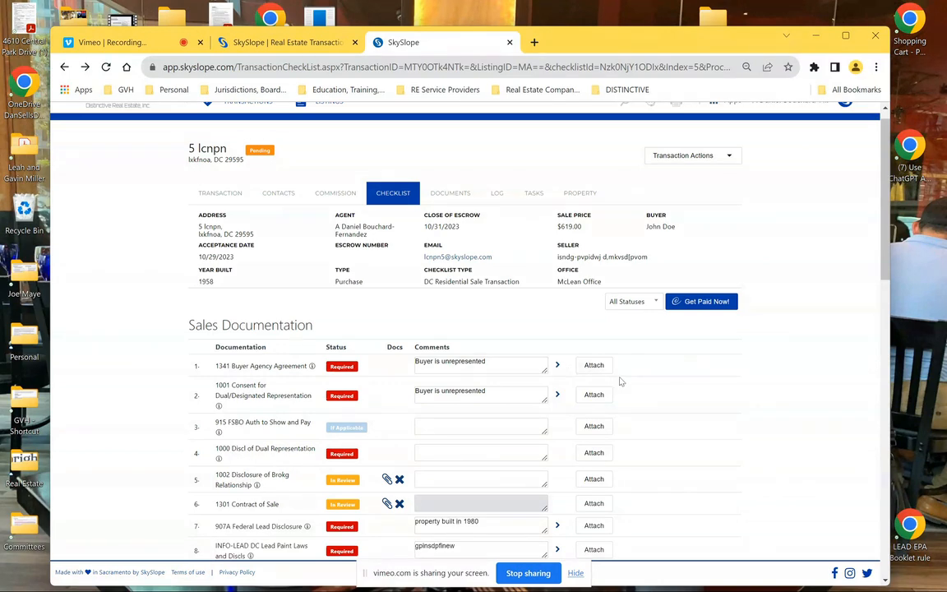
{"action": "scroll", "coordinate": [464, 328], "scroll_direction": "down", "scroll_amount": 1}
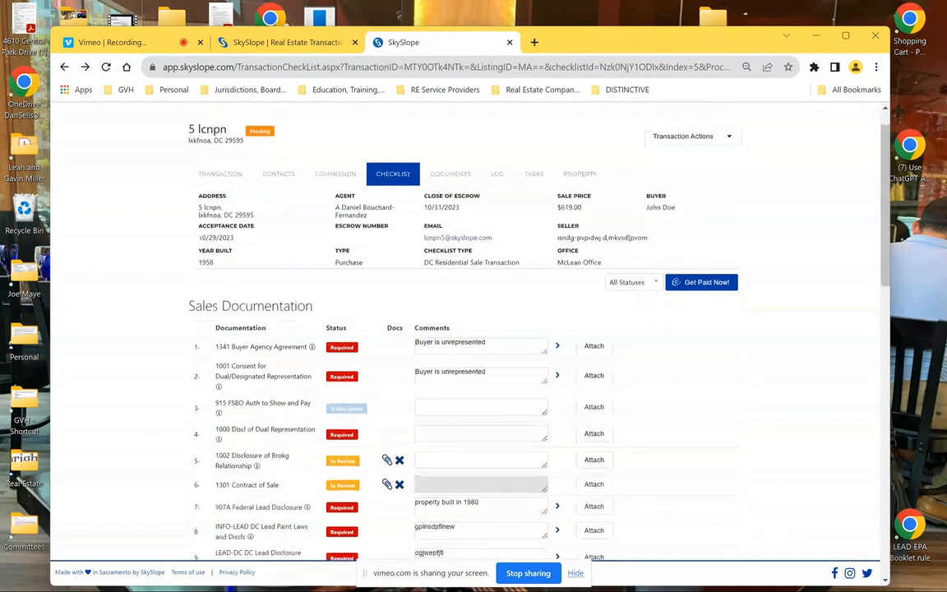
{"action": "scroll", "coordinate": [464, 329], "scroll_direction": "down", "scroll_amount": 8}
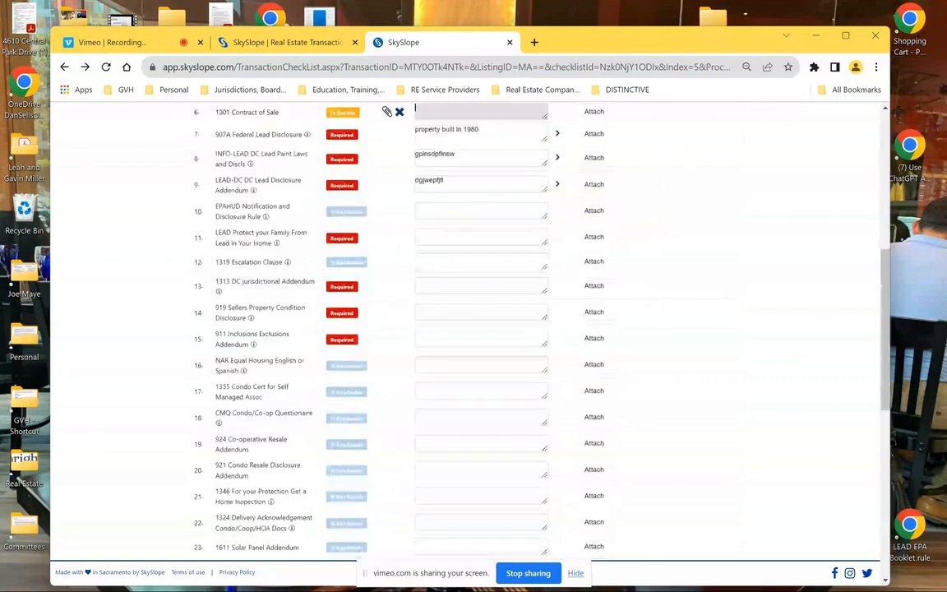
{"action": "scroll", "coordinate": [464, 329], "scroll_direction": "down", "scroll_amount": 3}
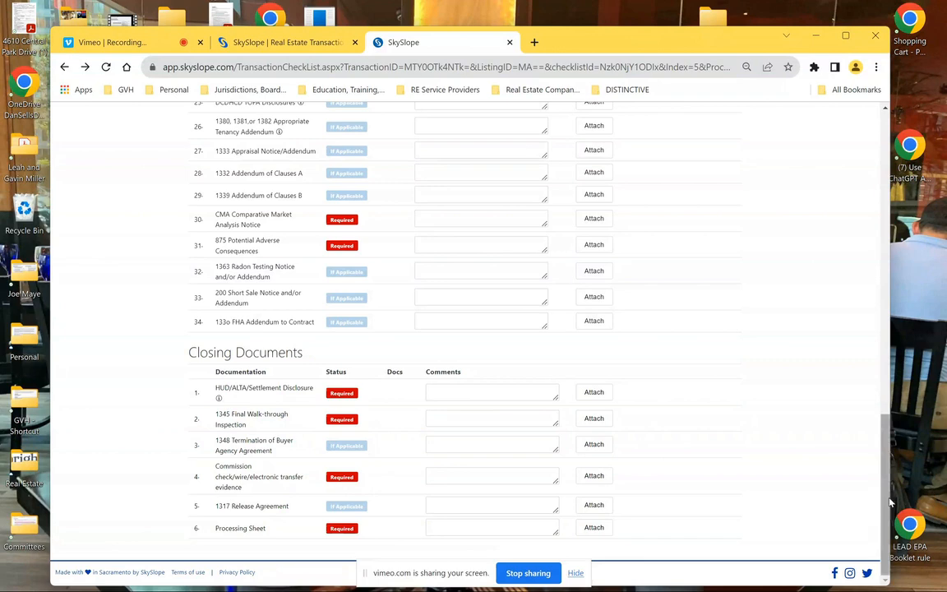
{"action": "scroll", "coordinate": [797, 447], "scroll_direction": "up", "scroll_amount": 8}
{"action": "scroll", "coordinate": [868, 281], "scroll_direction": "down", "scroll_amount": 3}
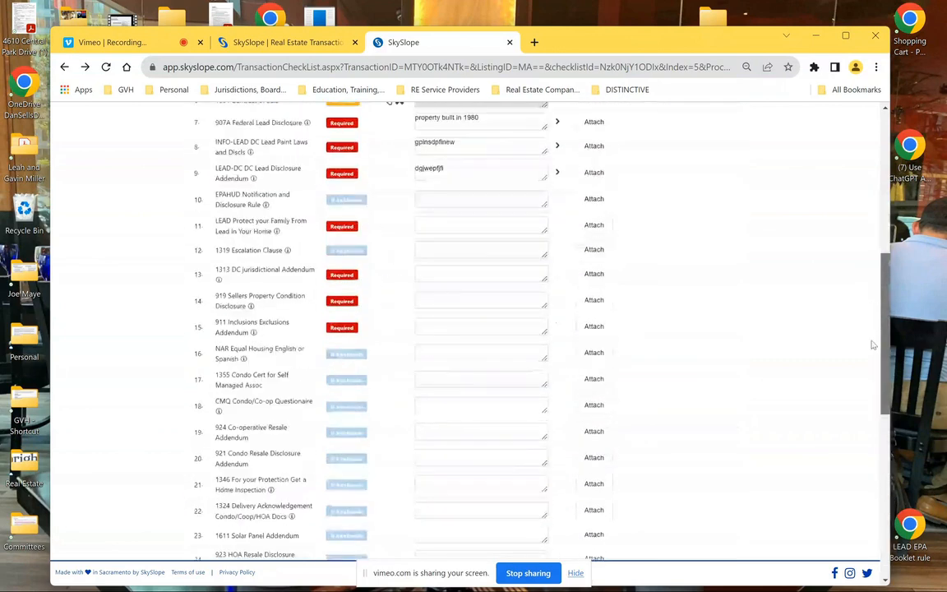